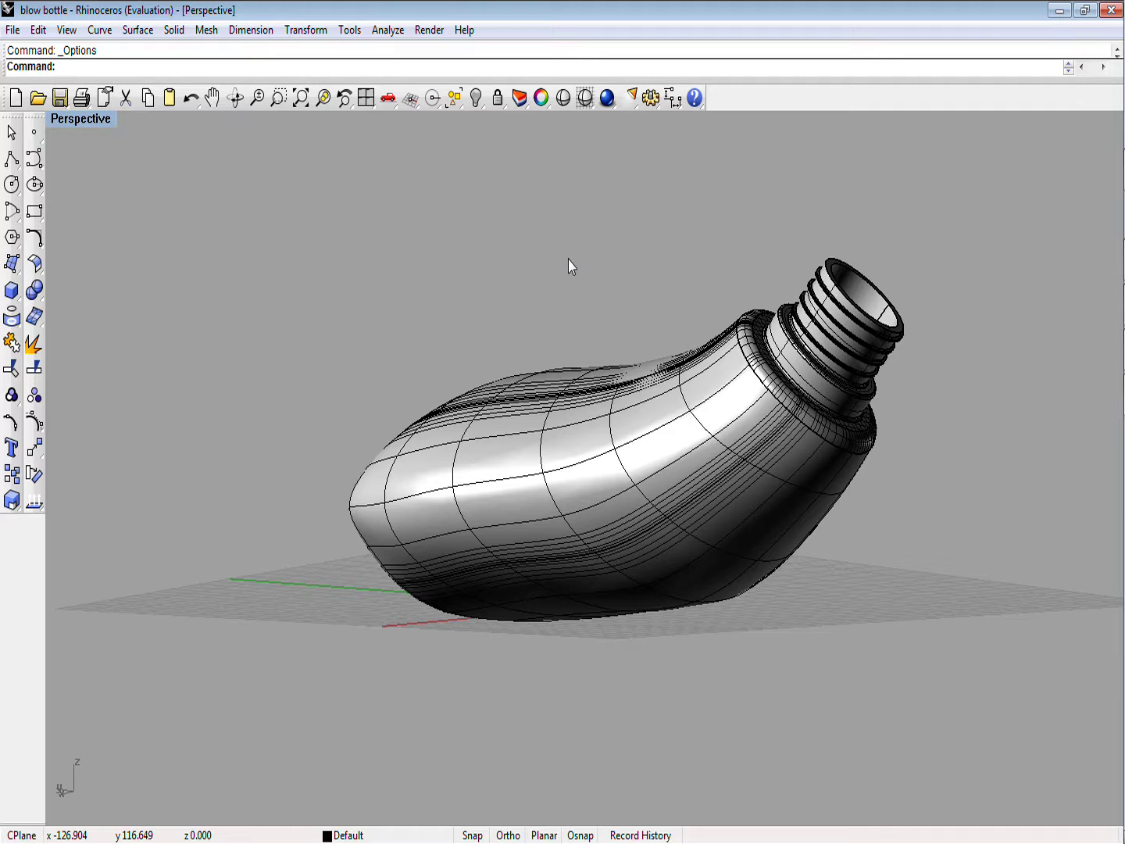
Step: Orbit the Perspective view to see the bottle side-on, threaded neck to the right
{"action": "left_click", "coordinate": [236, 100]}
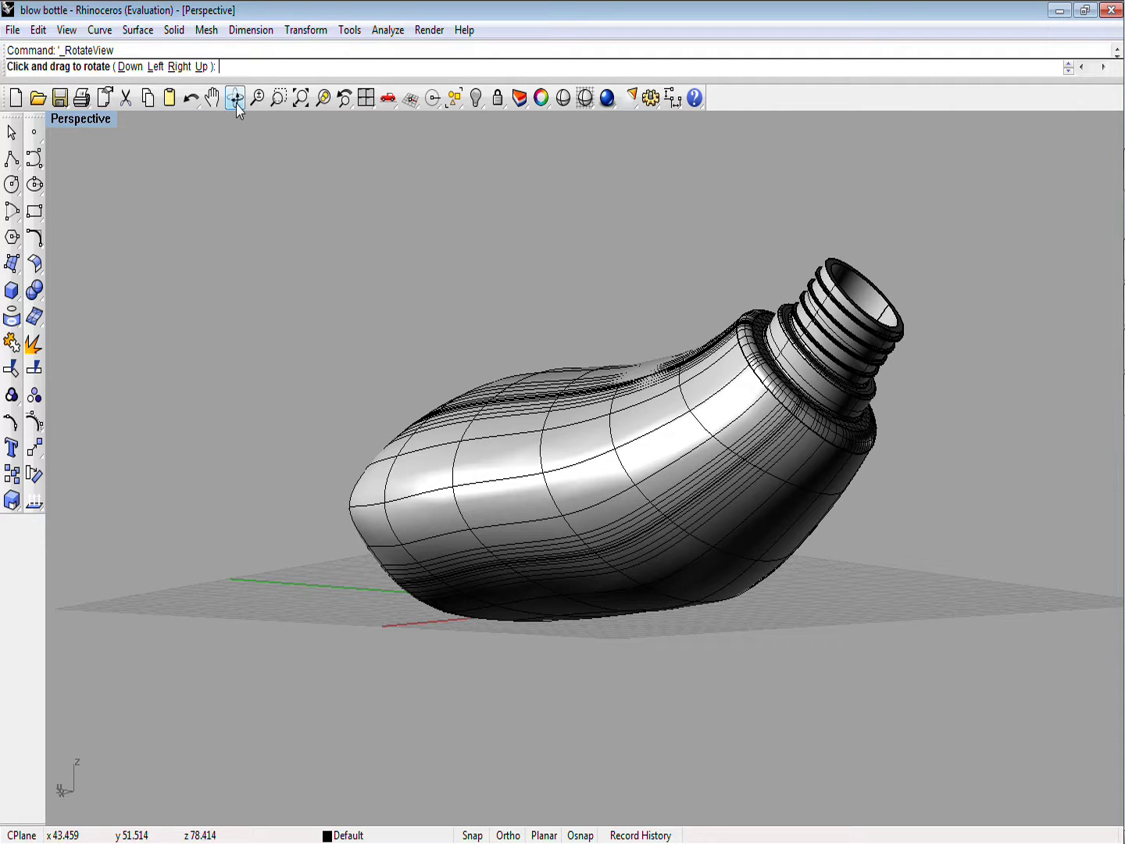
{"action": "left_click_drag", "start_coordinate": [559, 433], "coordinate": [654, 479]}
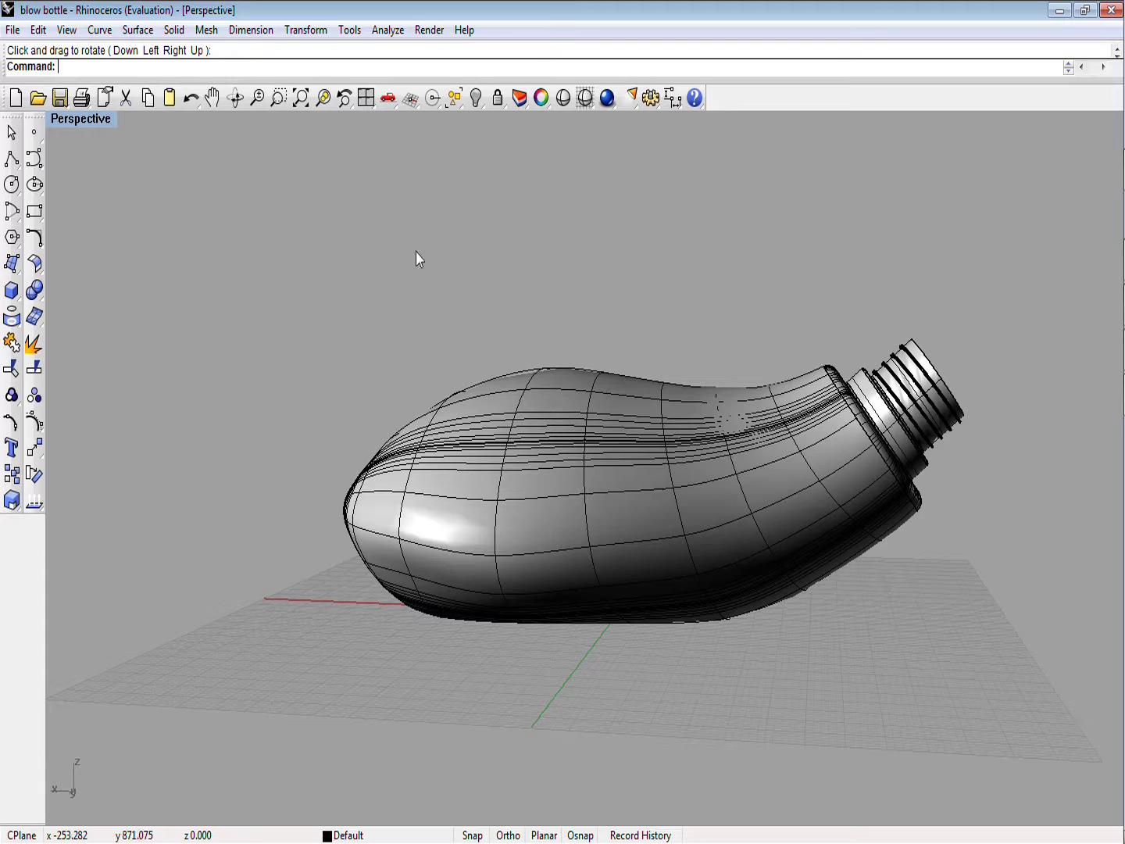
Step: Run SnS on the bottle solid and move the Scan&Solve dialog off the model
{"action": "type", "text": "SnS"}
{"action": "key", "text": "Return"}
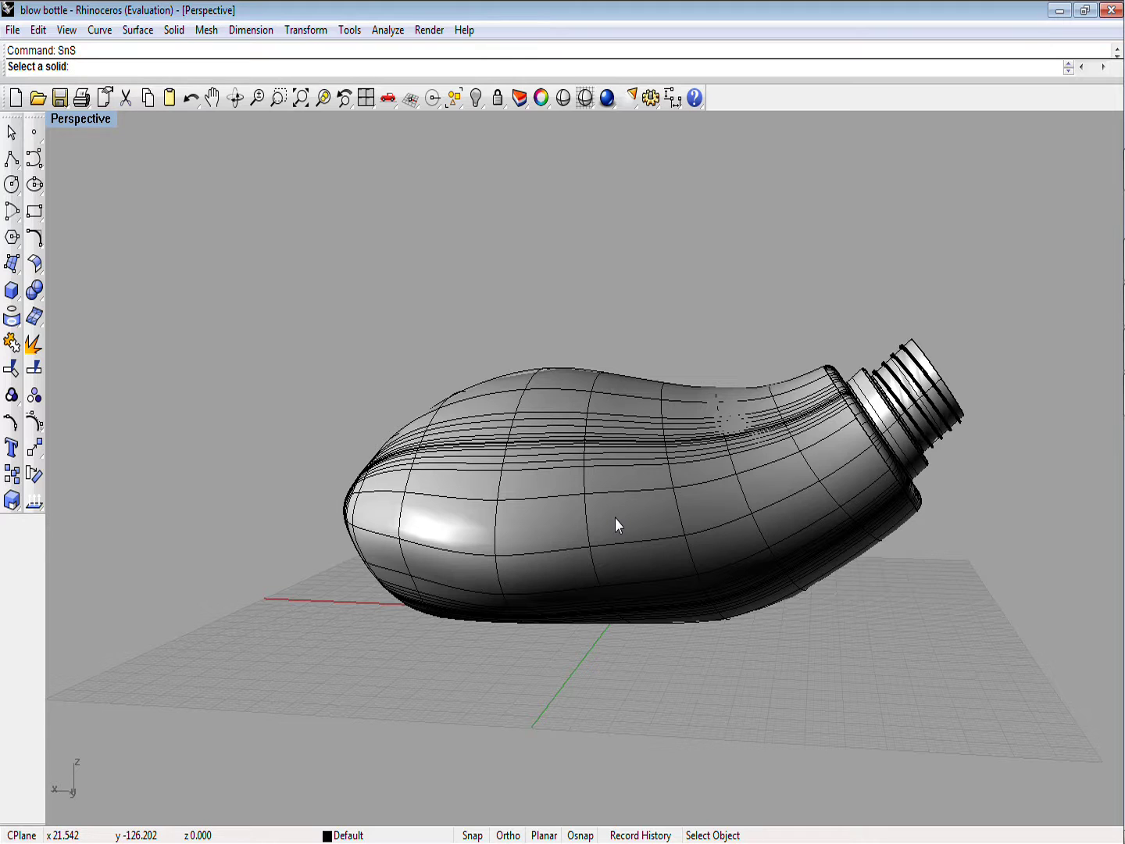
{"action": "left_click", "coordinate": [621, 490]}
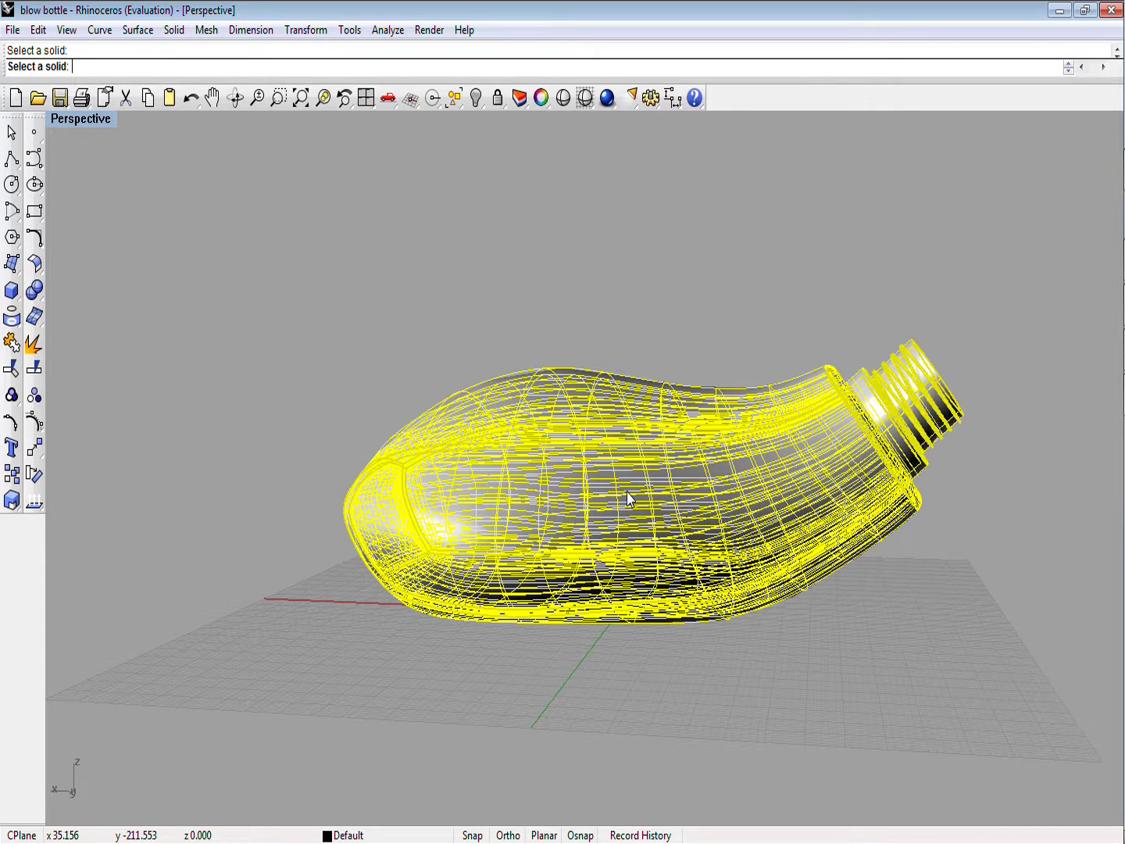
{"action": "key", "text": "Return"}
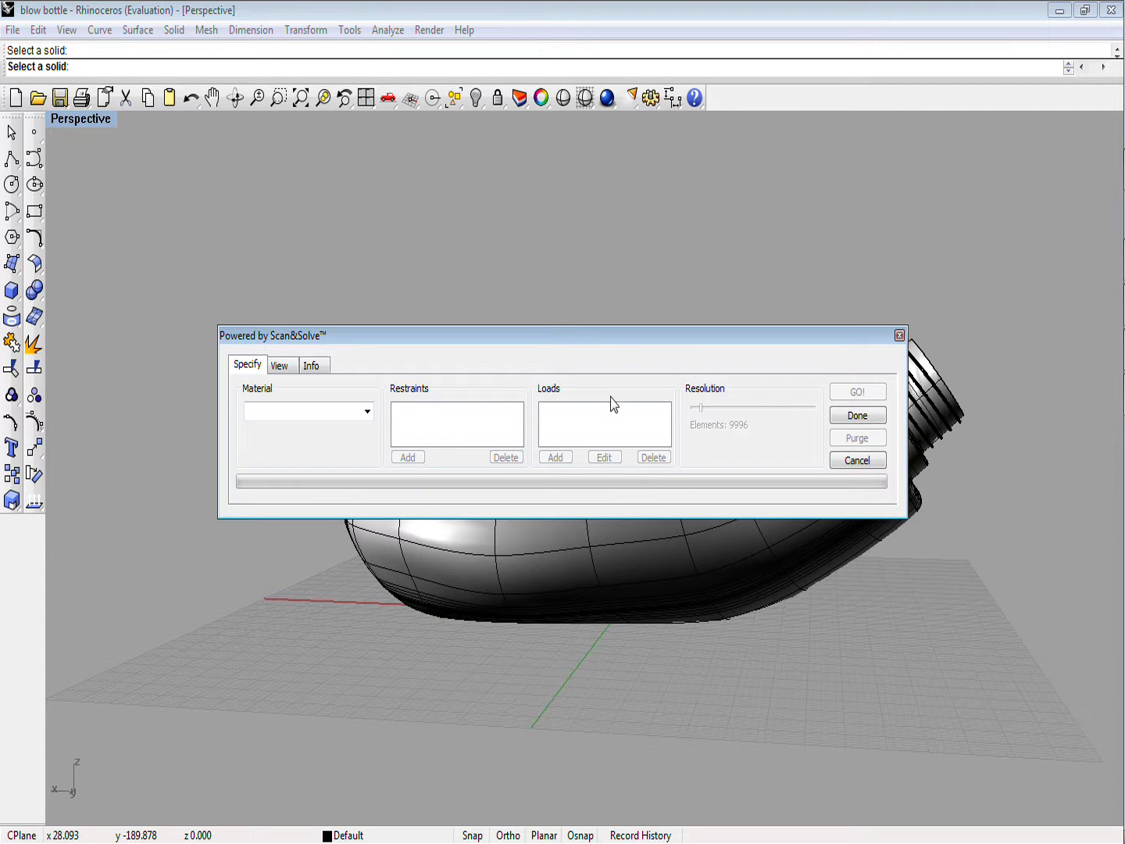
{"action": "left_click_drag", "start_coordinate": [606, 339], "coordinate": [645, 651]}
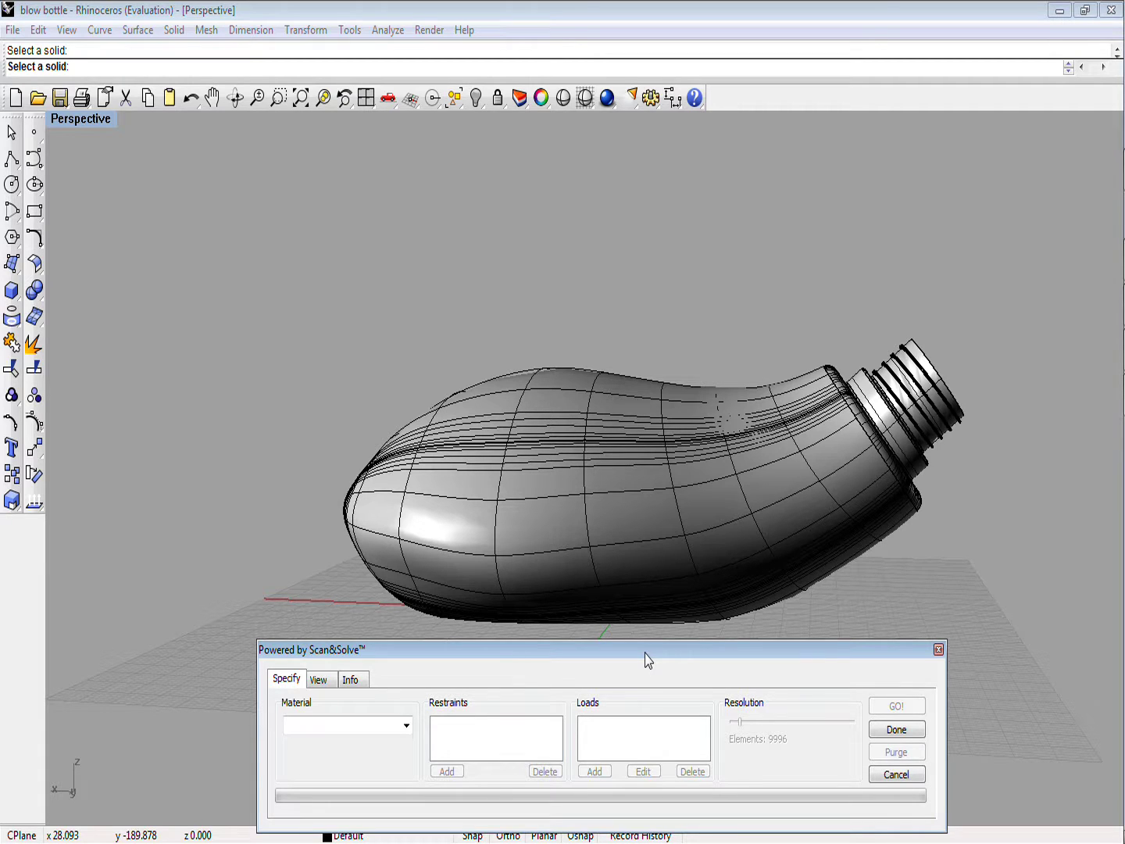
Step: Choose Acrylic, General Purpose, Mold from the Scan&Solve material list
{"action": "left_click", "coordinate": [407, 725]}
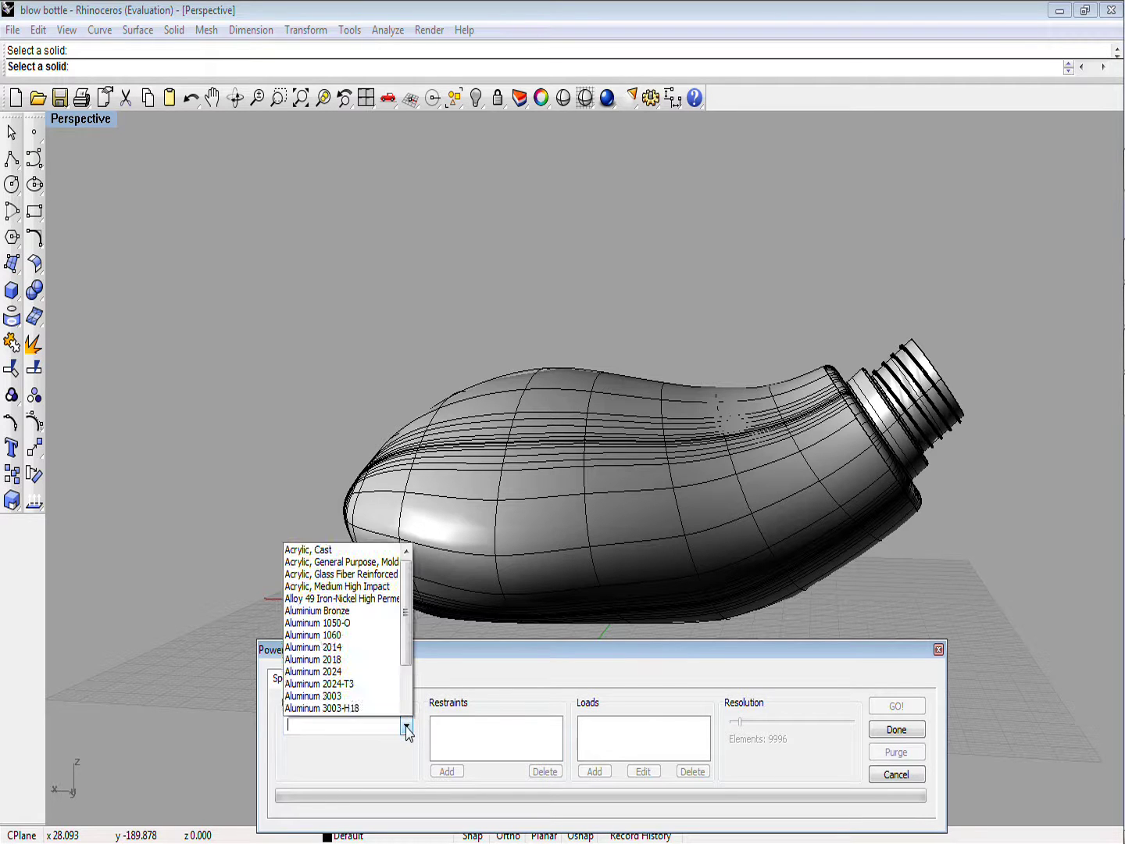
{"action": "left_click_drag", "start_coordinate": [406, 422], "coordinate": [407, 375]}
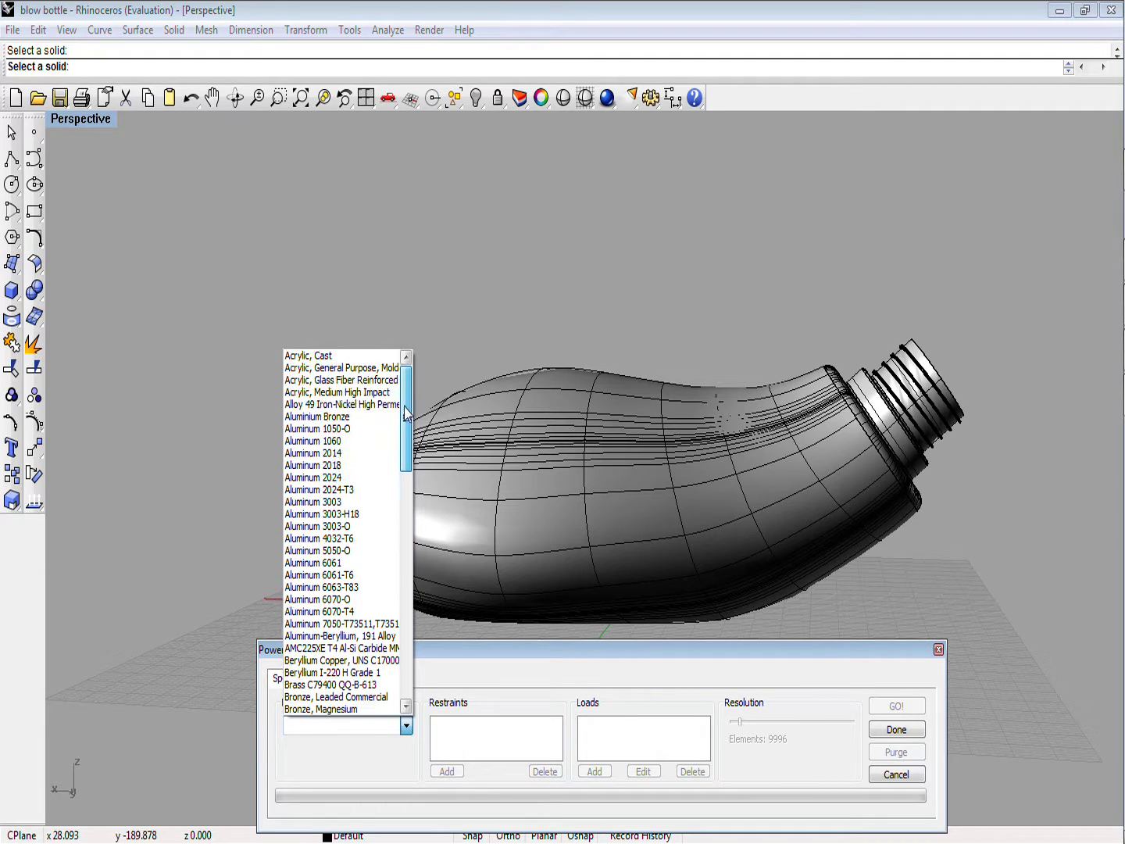
{"action": "left_click", "coordinate": [383, 369]}
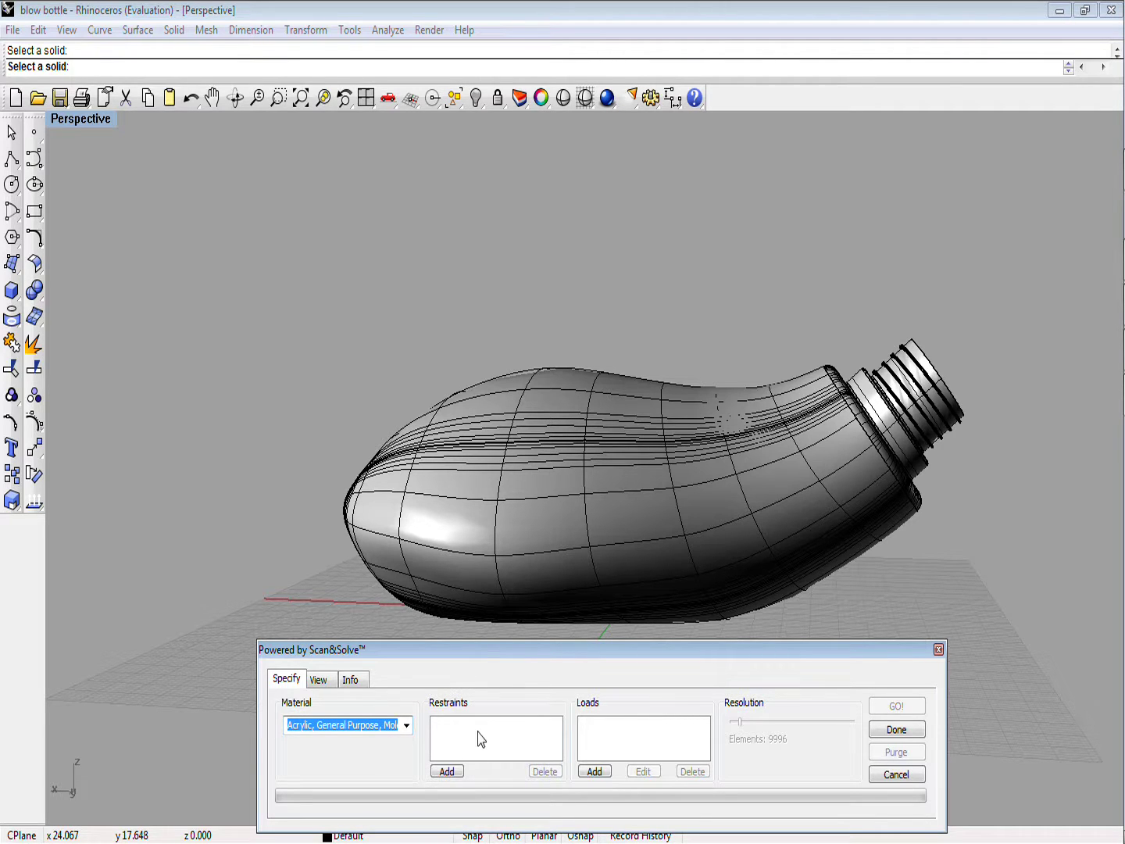
Step: Add a Scan&Solve restraint on the bottle's bottom face
{"action": "left_click", "coordinate": [447, 772]}
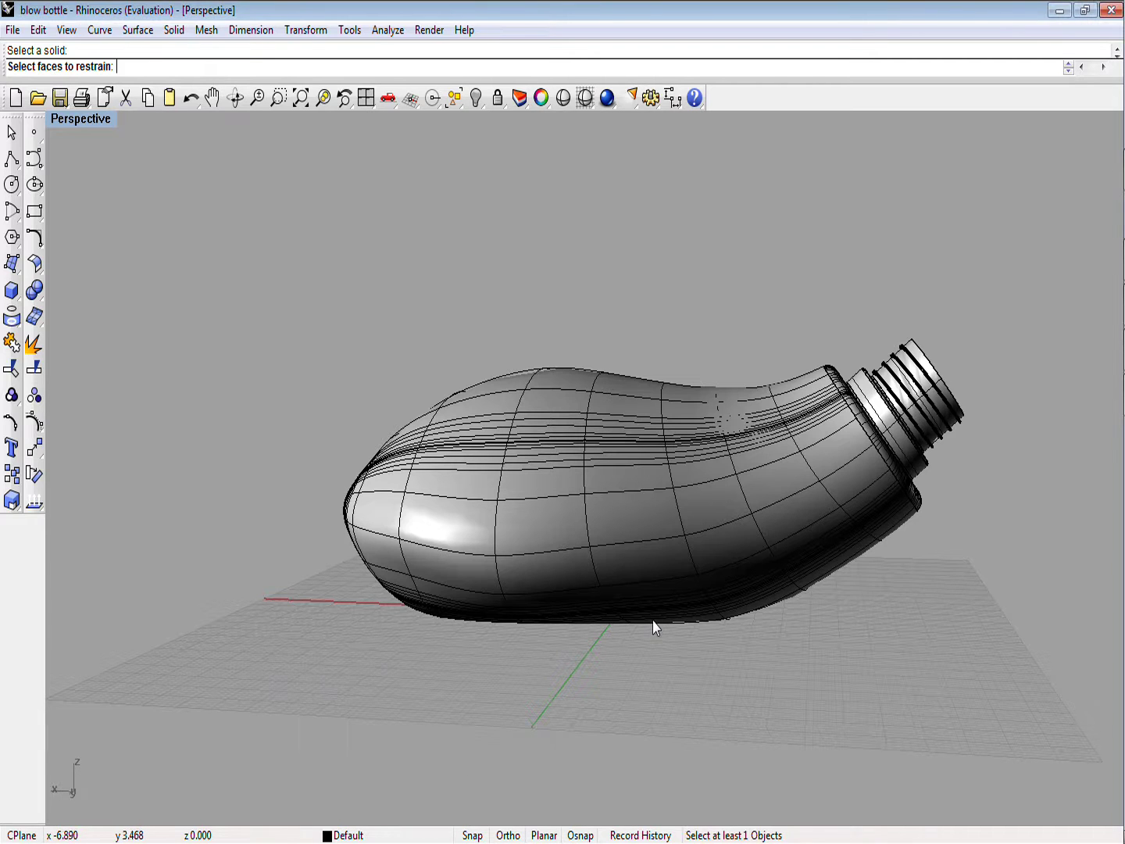
{"action": "left_click", "coordinate": [653, 621]}
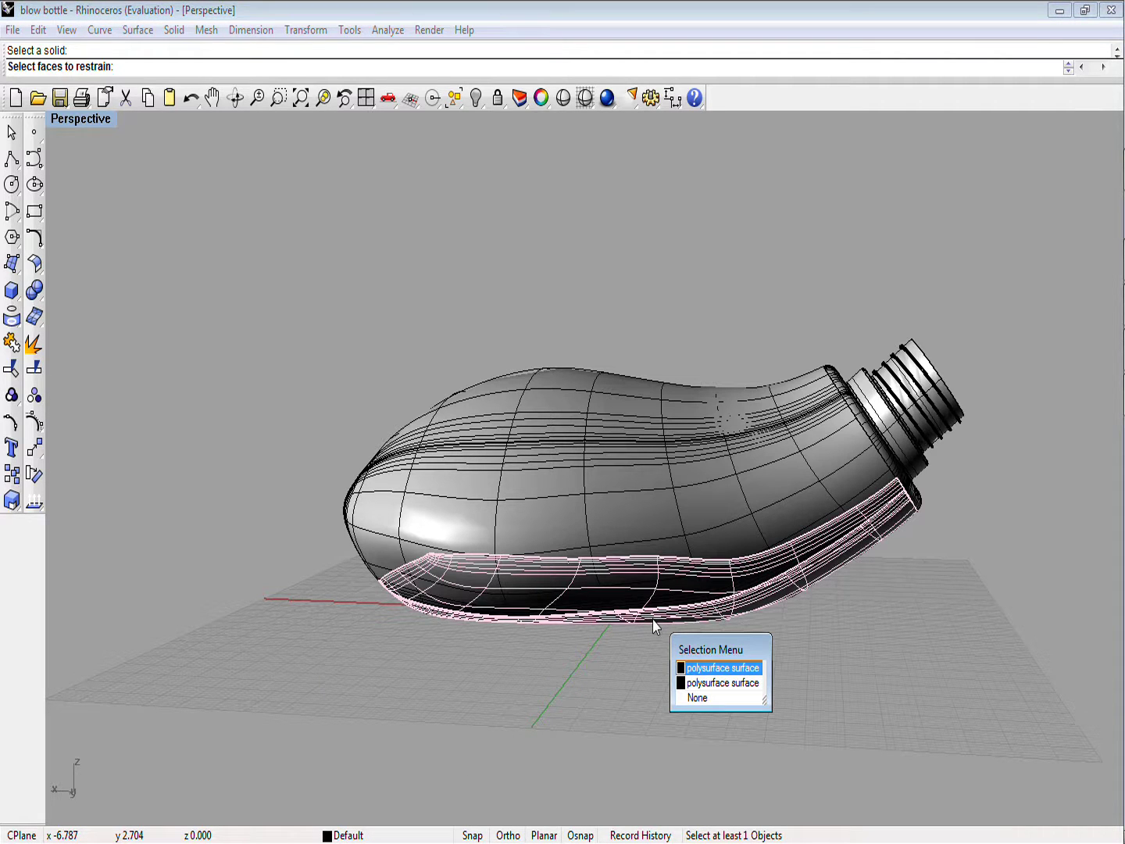
{"action": "key", "text": "Return"}
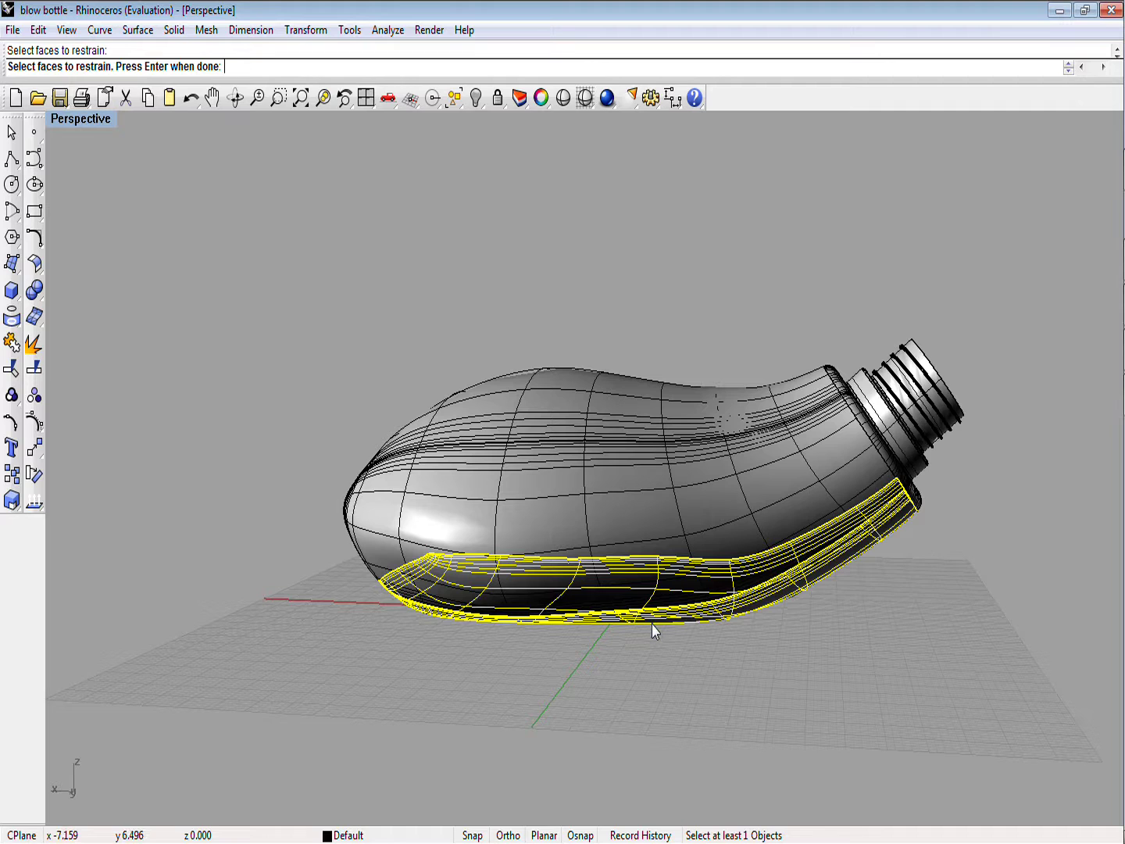
{"action": "key", "text": "Return"}
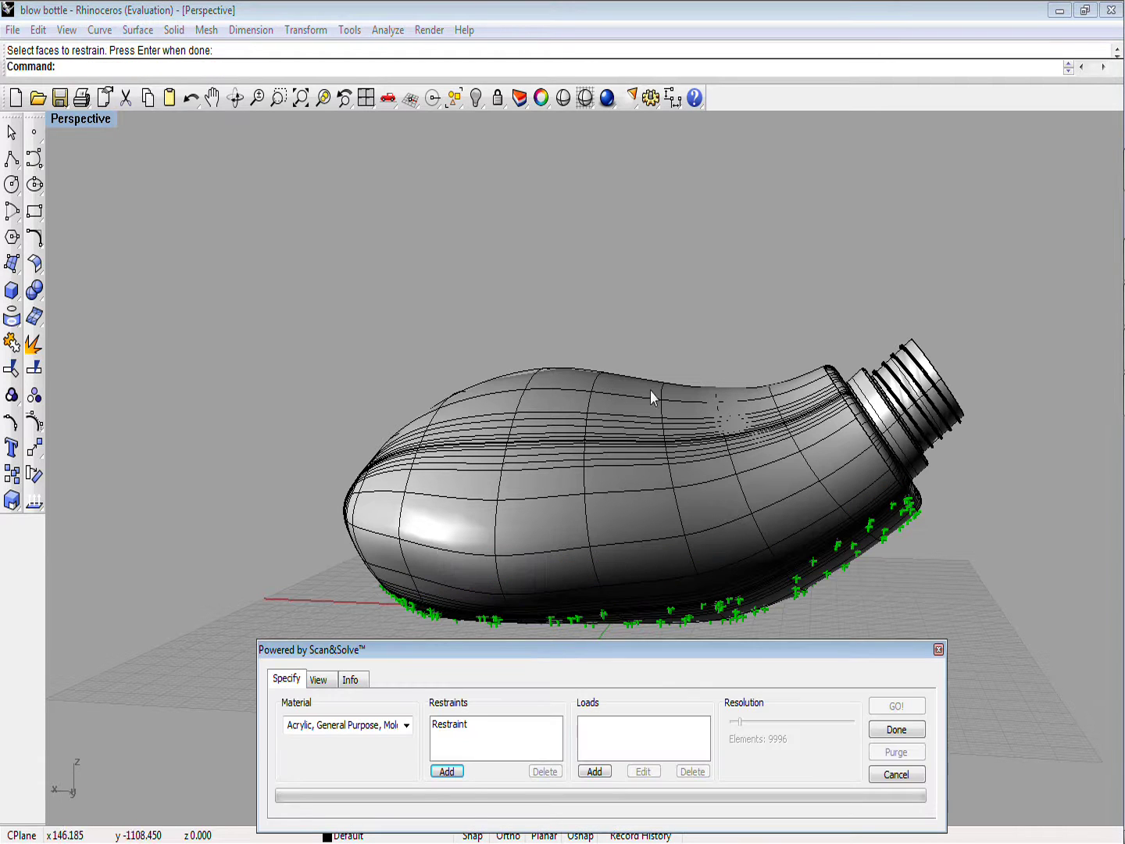
Step: Add a 60 Pa pressure-per-face load on the bottle's top face
{"action": "left_click", "coordinate": [595, 772]}
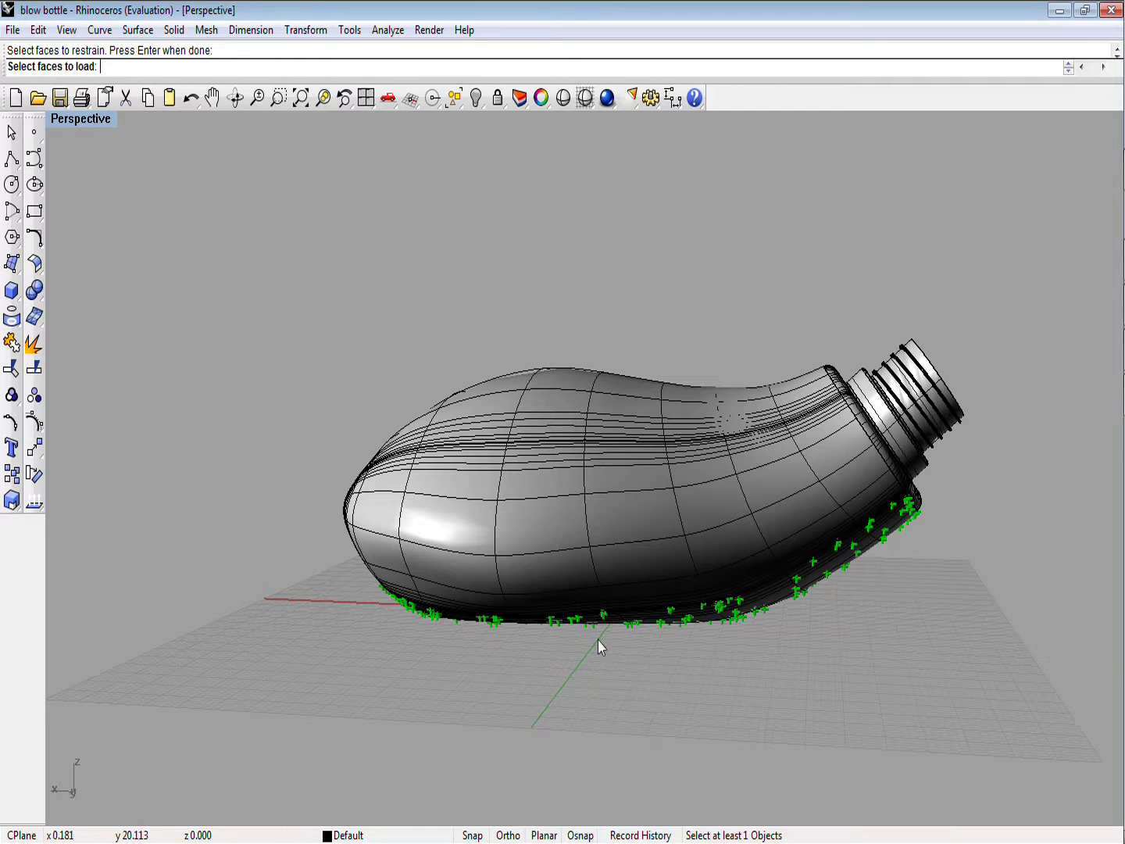
{"action": "left_click", "coordinate": [559, 378]}
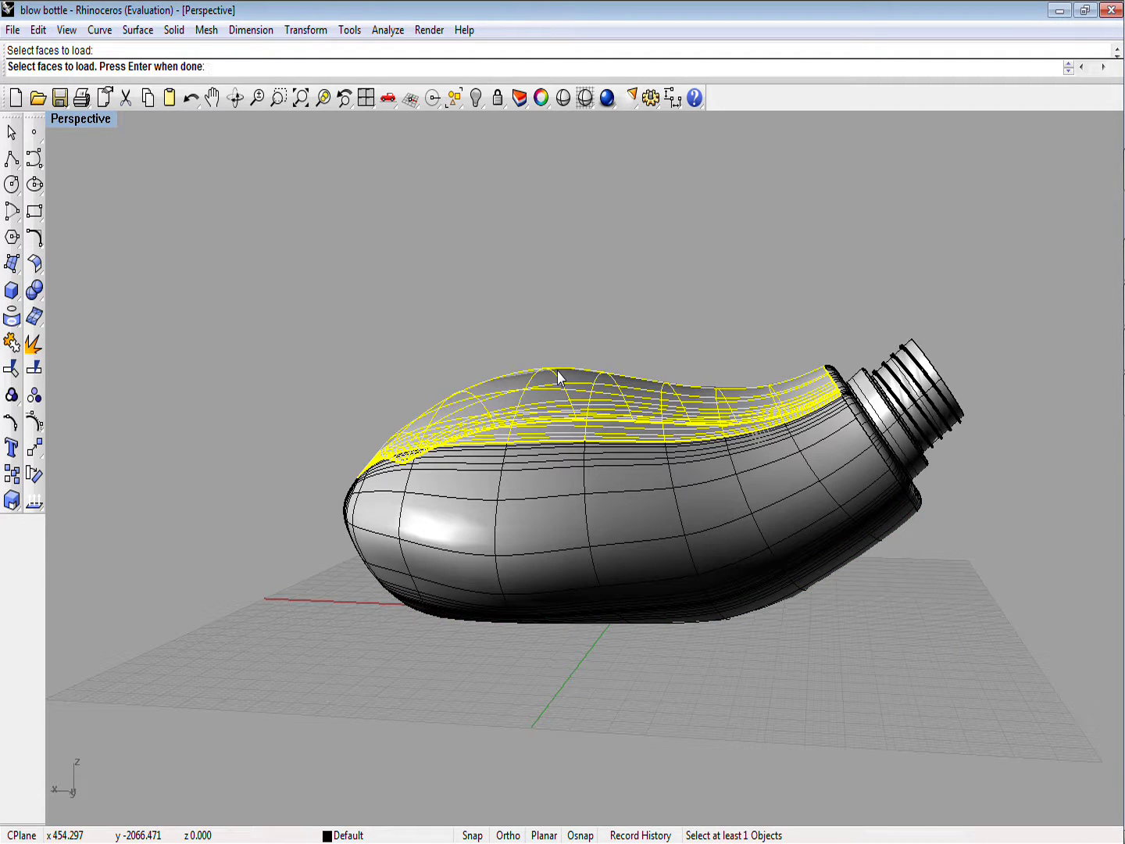
{"action": "key", "text": "Return"}
{"action": "left_click", "coordinate": [439, 696]}
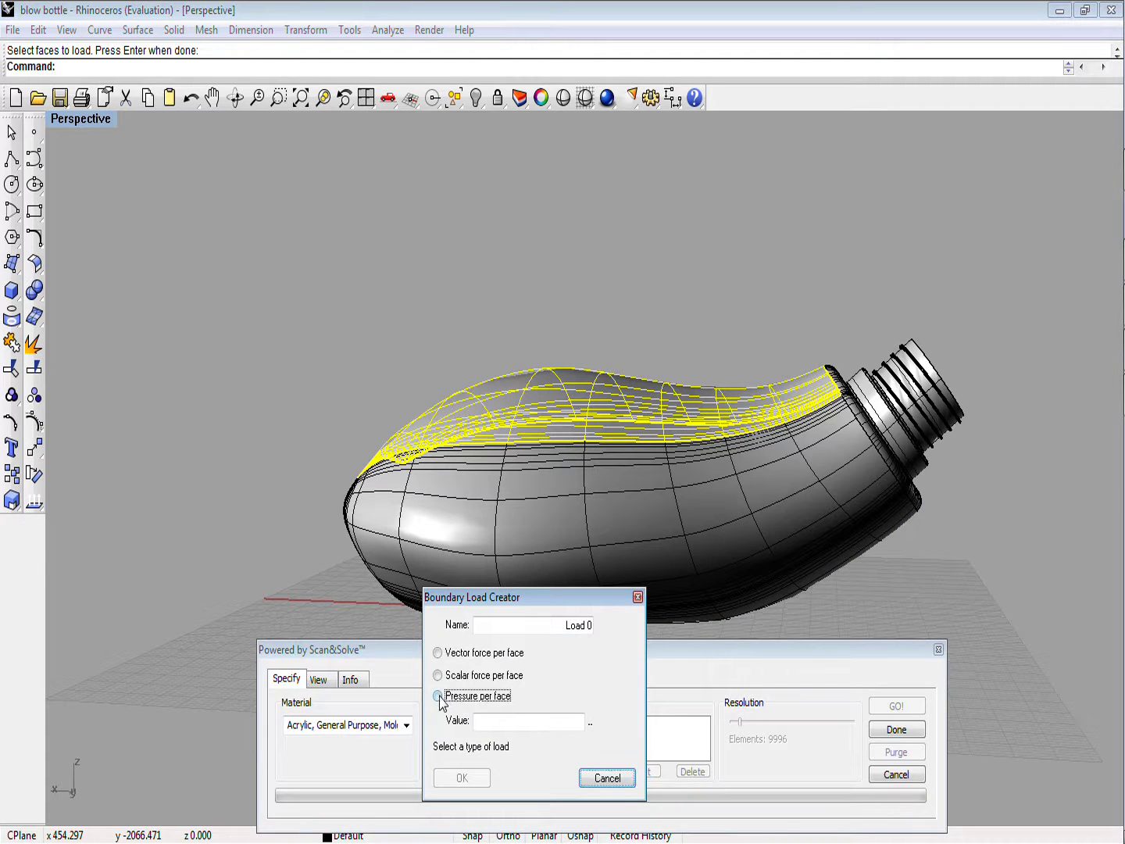
{"action": "left_click", "coordinate": [485, 719]}
{"action": "type", "text": "600000"}
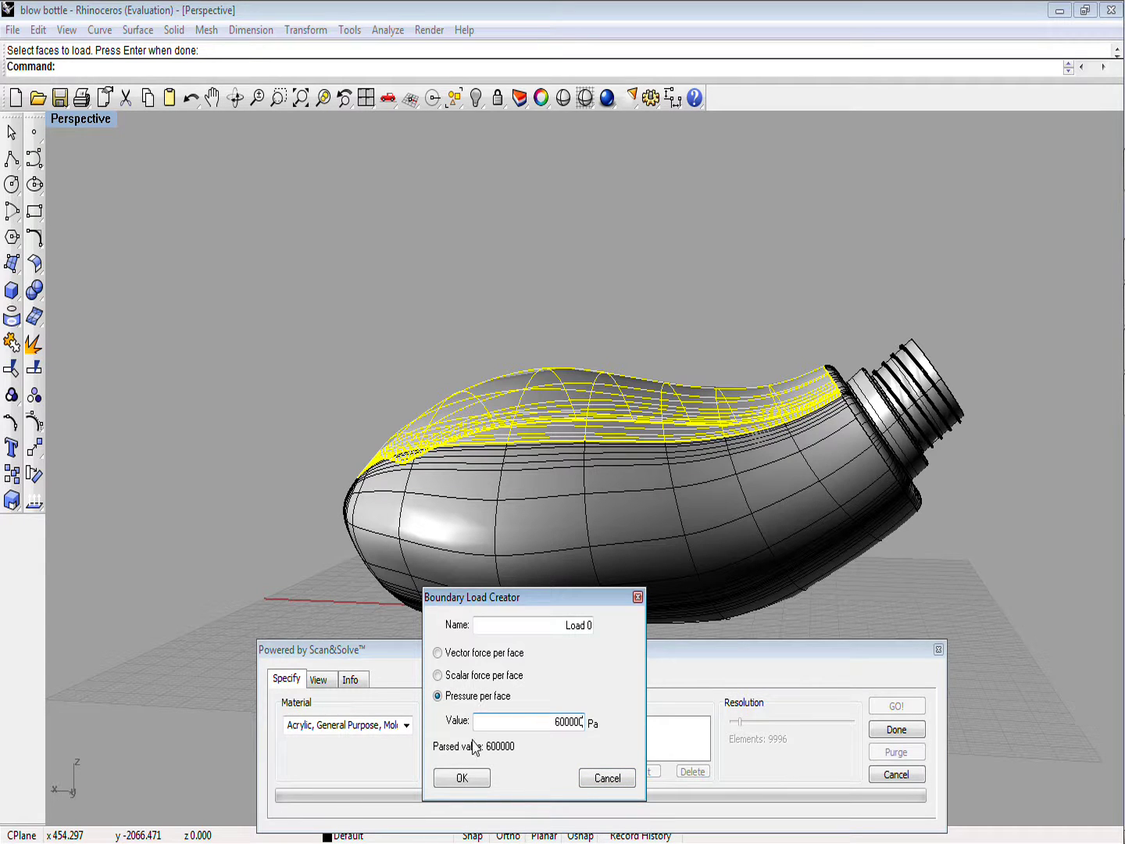
{"action": "left_click", "coordinate": [467, 778]}
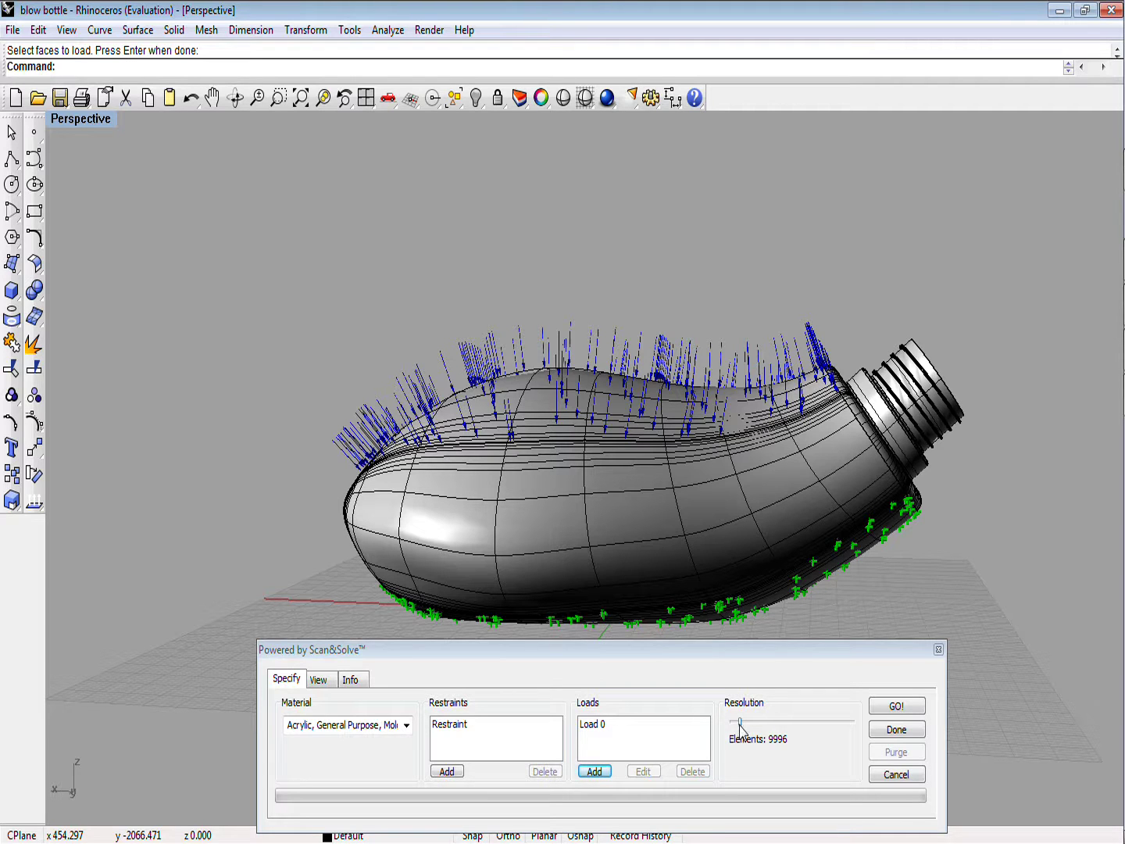
Step: Raise the element count to 14700 and start the analysis with GO!
{"action": "mouse_move", "coordinate": [740, 722]}
{"action": "left_mouse_down"}
{"action": "mouse_move", "coordinate": [813, 717]}
{"action": "mouse_move", "coordinate": [730, 721]}
{"action": "mouse_move", "coordinate": [748, 727]}
{"action": "left_mouse_up"}
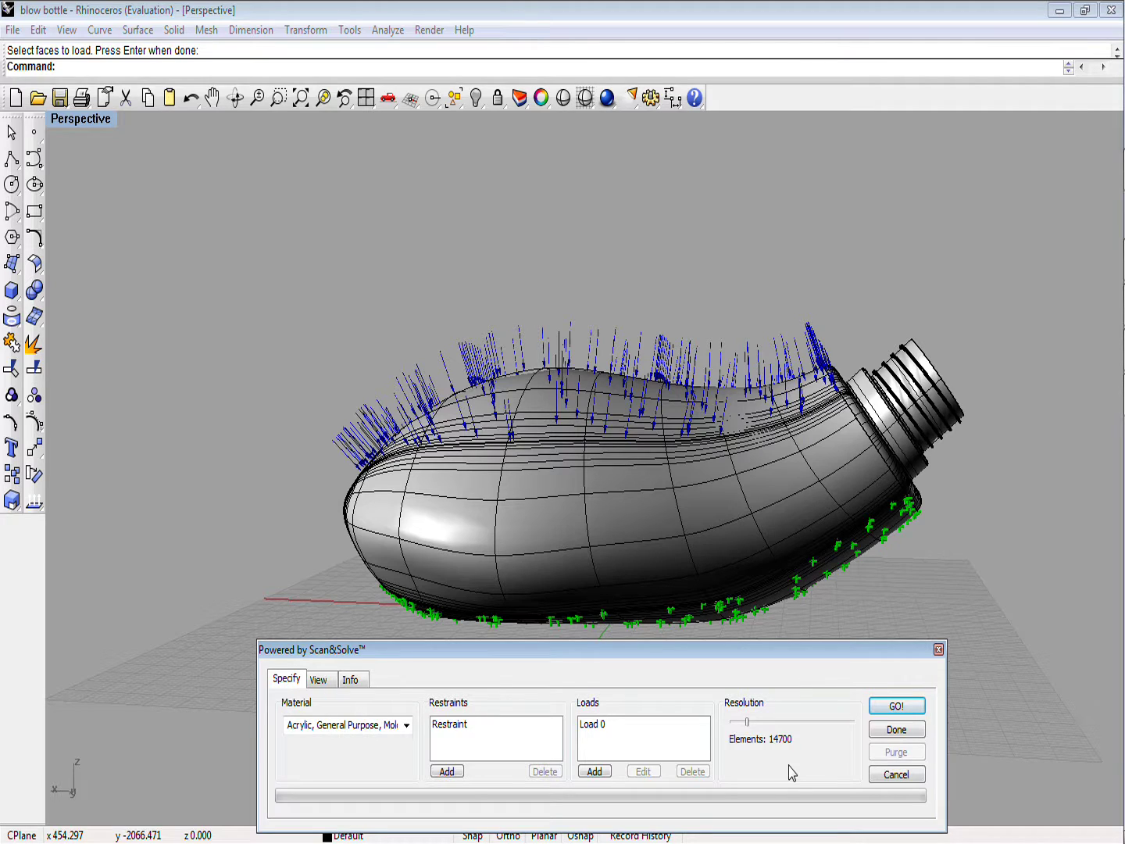
{"action": "left_click", "coordinate": [887, 707]}
Step: Show the Danger Level stress colouring and orbit around the bottle's top and sides
{"action": "left_click", "coordinate": [320, 681]}
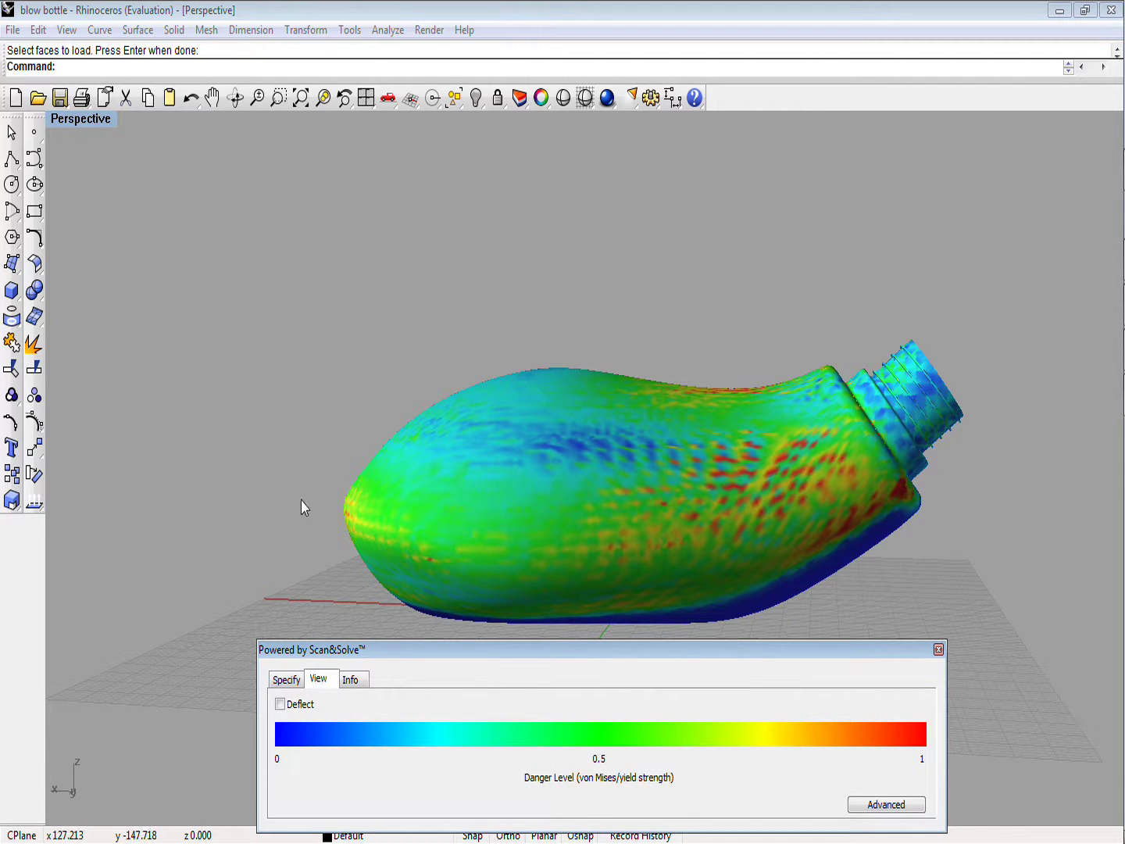
{"action": "left_click", "coordinate": [234, 99]}
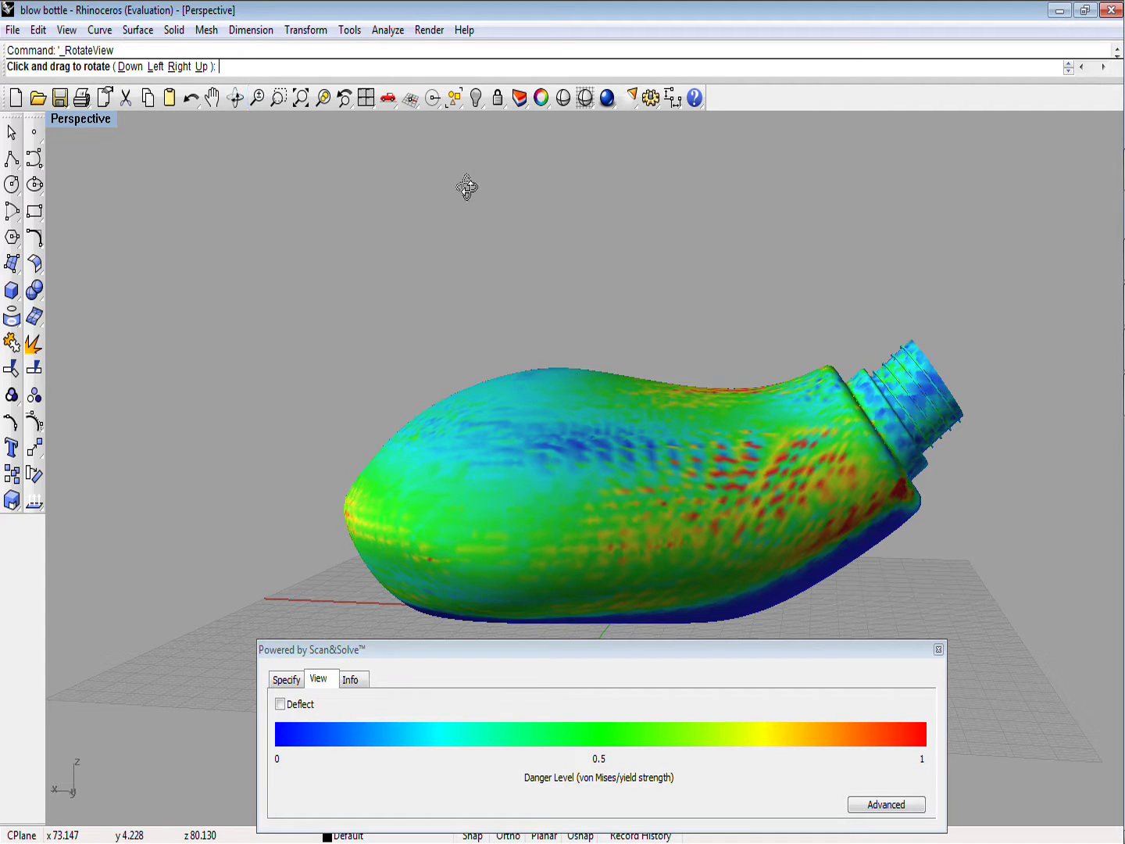
{"action": "left_click_drag", "start_coordinate": [527, 402], "coordinate": [500, 410]}
{"action": "key", "text": "Escape"}
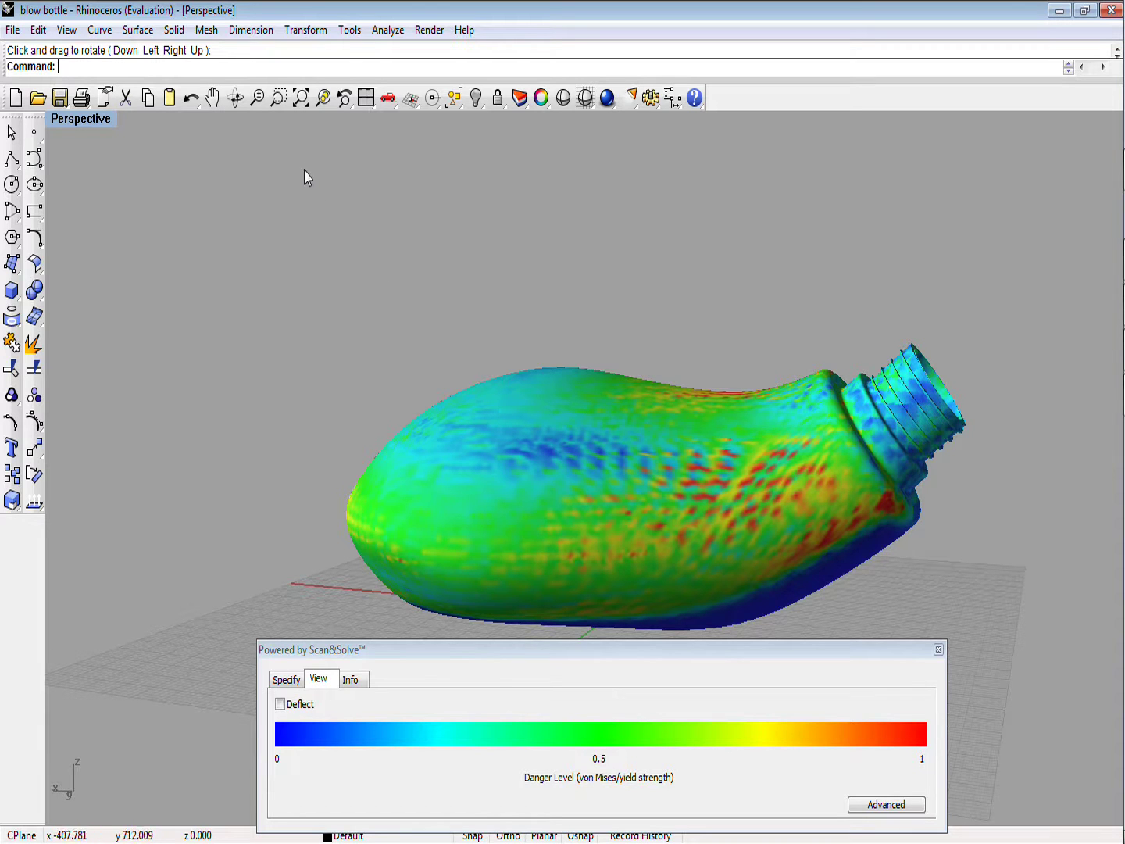
{"action": "left_click", "coordinate": [234, 97]}
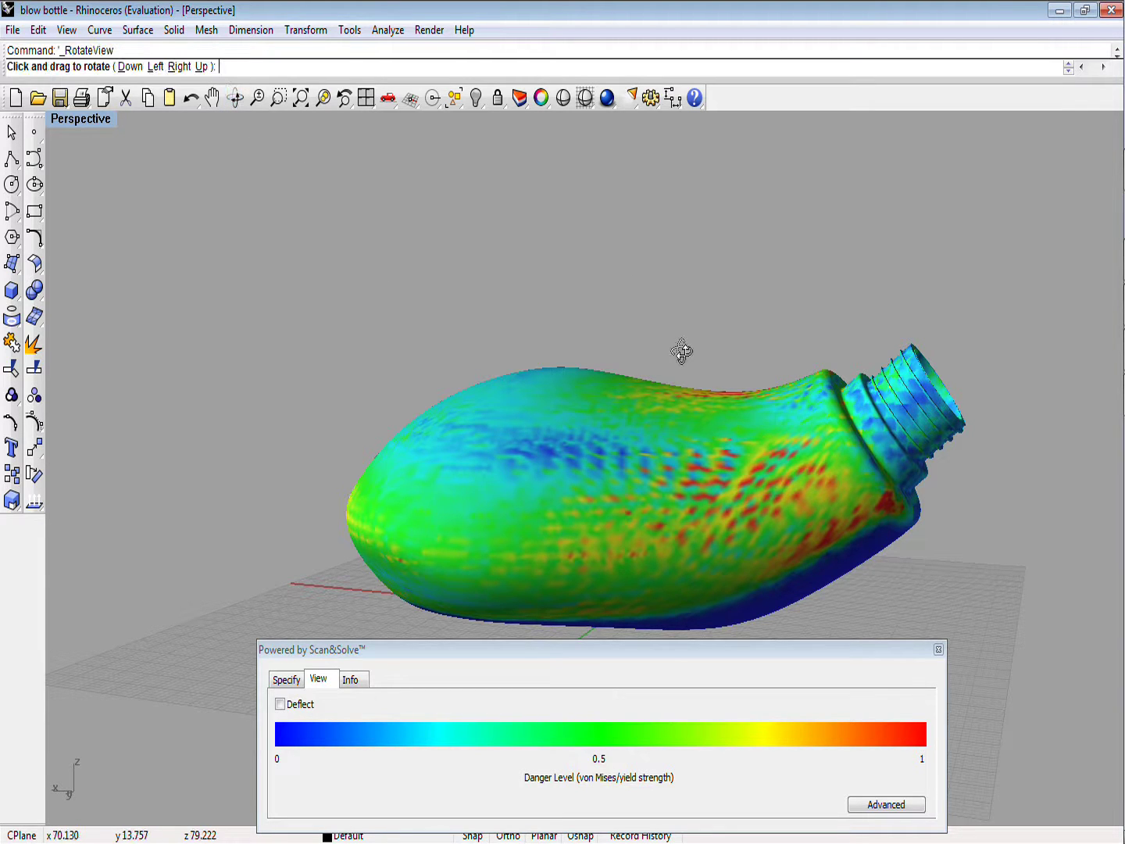
{"action": "left_click_drag", "start_coordinate": [711, 397], "coordinate": [735, 389]}
Step: View the deflected bottle's x-Displacement plot, then undeflect it and return to Specify
{"action": "key", "text": "Escape"}
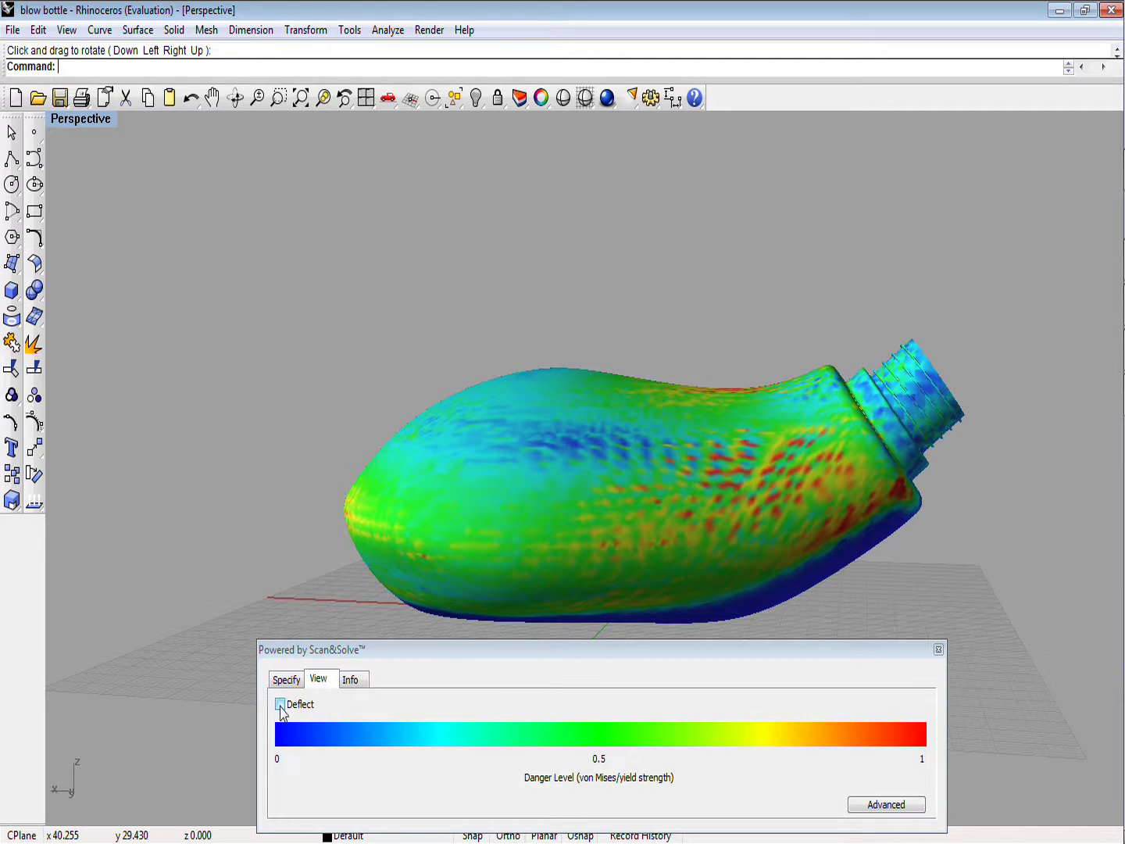
{"action": "left_click", "coordinate": [280, 705]}
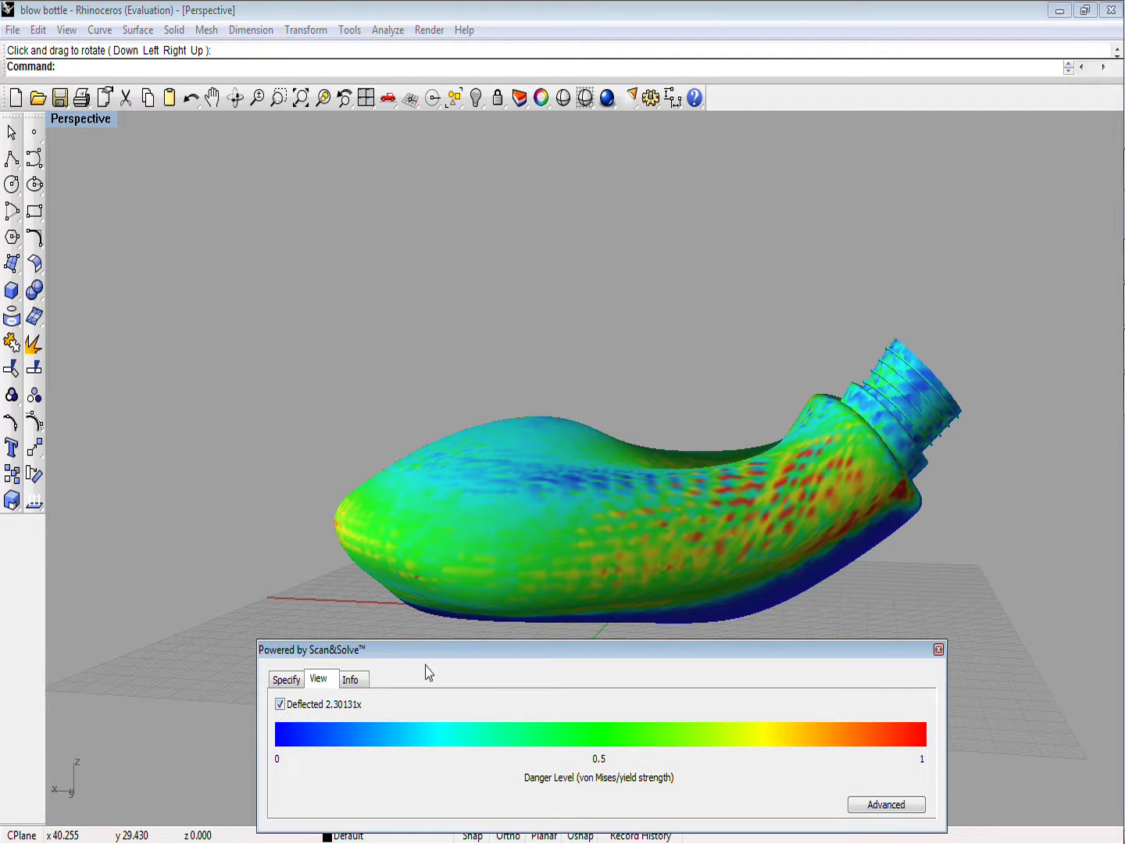
{"action": "left_click", "coordinate": [872, 806]}
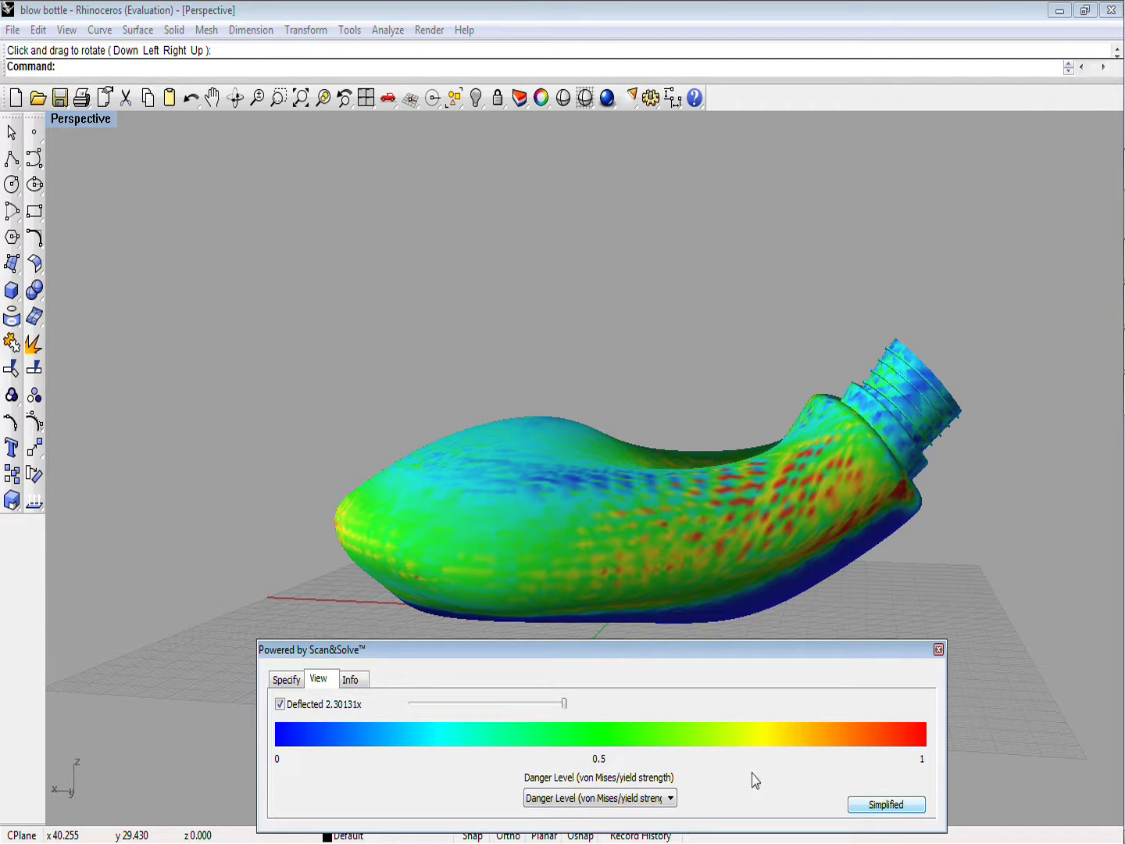
{"action": "left_click", "coordinate": [668, 800]}
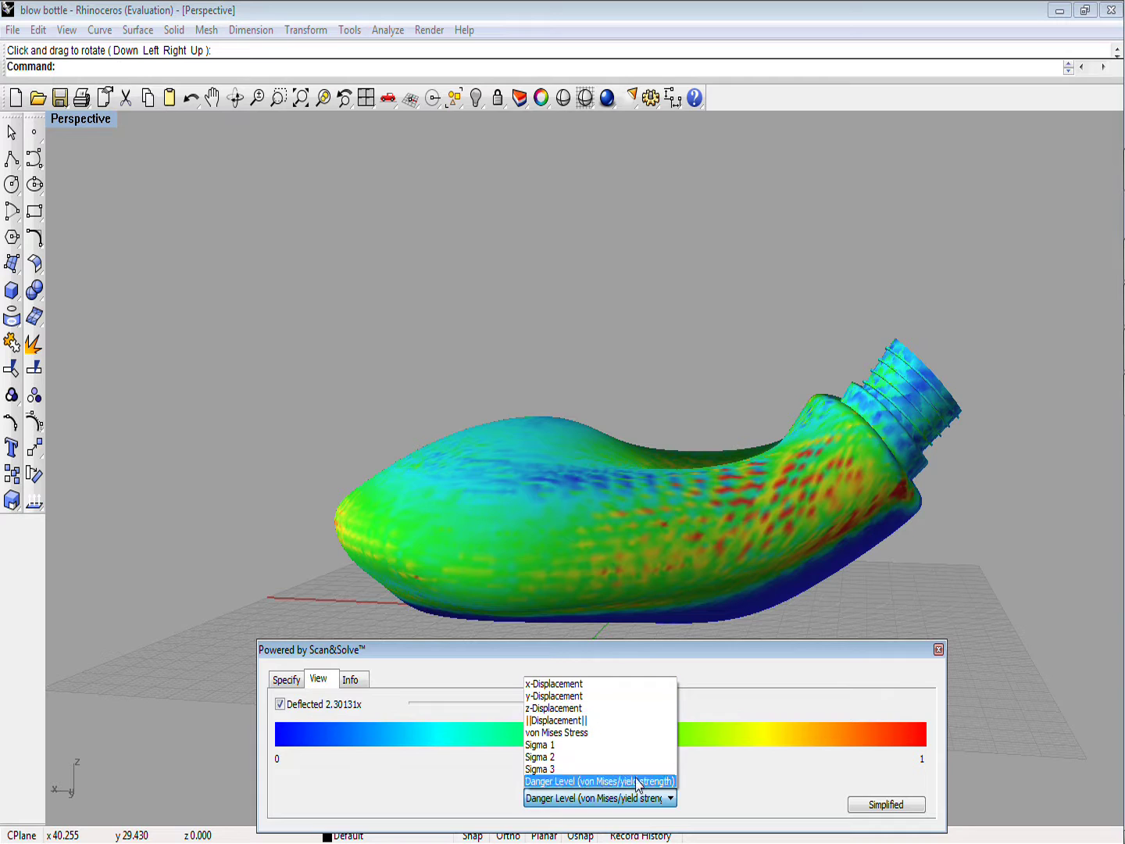
{"action": "left_click", "coordinate": [621, 685]}
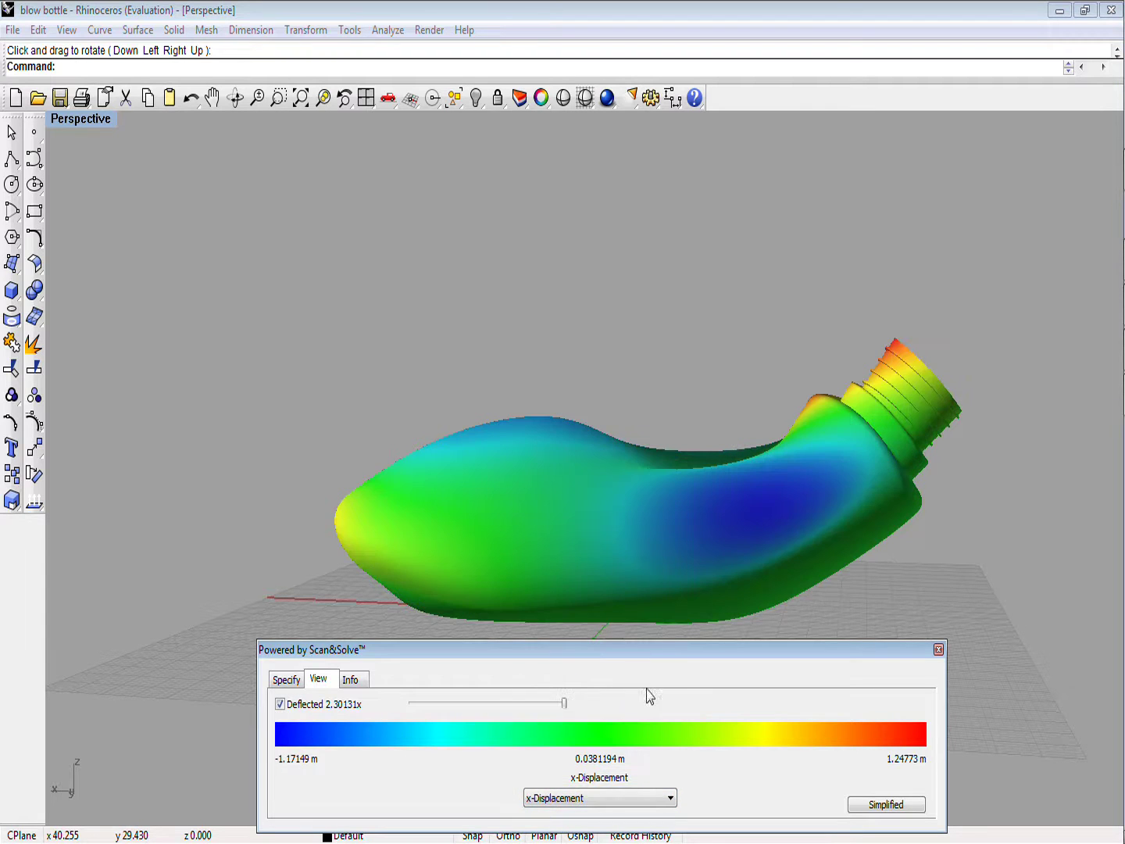
{"action": "left_click", "coordinate": [280, 704]}
{"action": "left_click", "coordinate": [289, 679]}
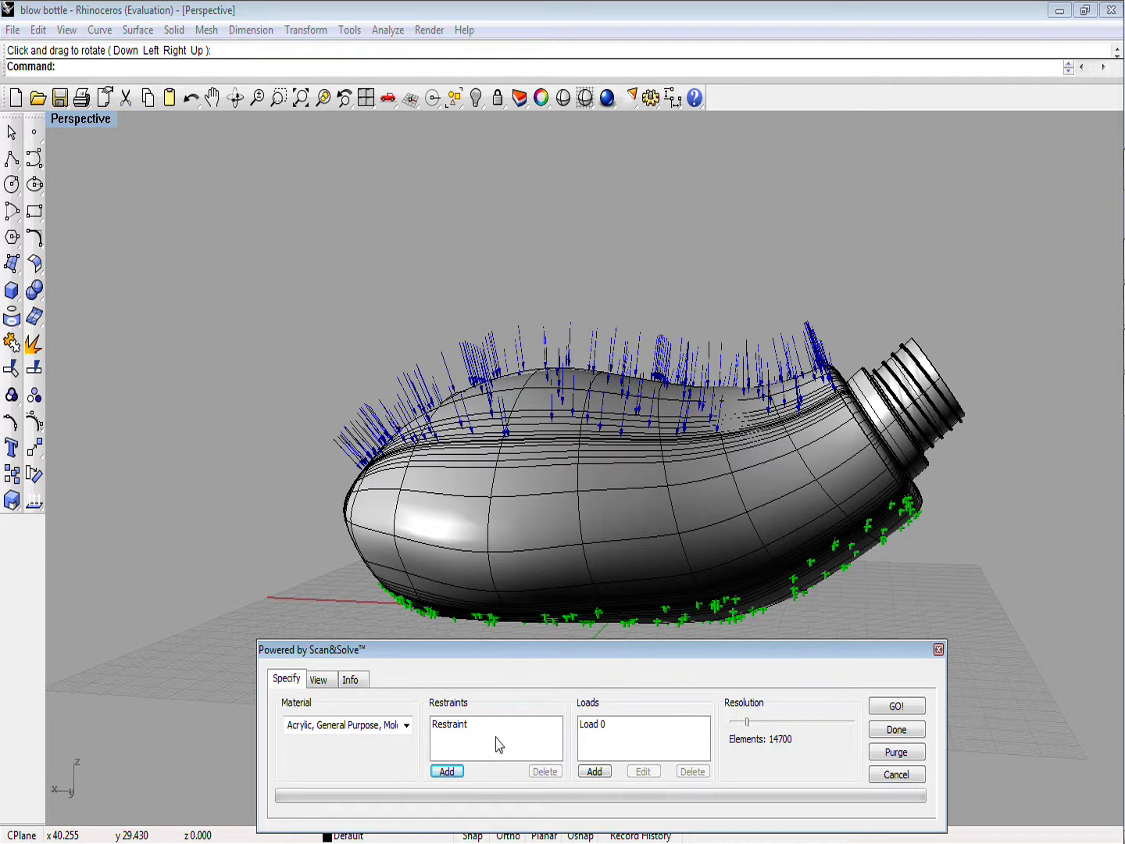
Step: Change Load 0 from 600000 to 3000 Pa, rerun, and view x-Displacement results
{"action": "left_click", "coordinate": [603, 725]}
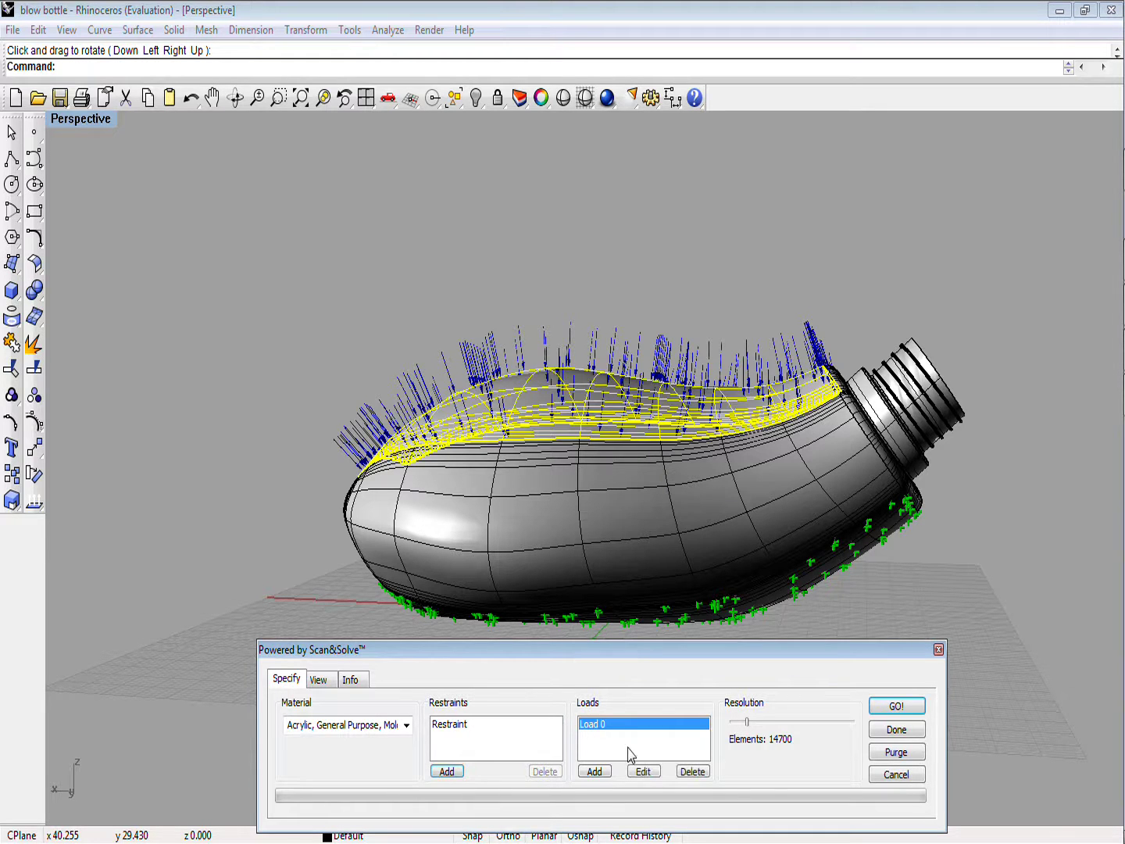
{"action": "left_click", "coordinate": [643, 771]}
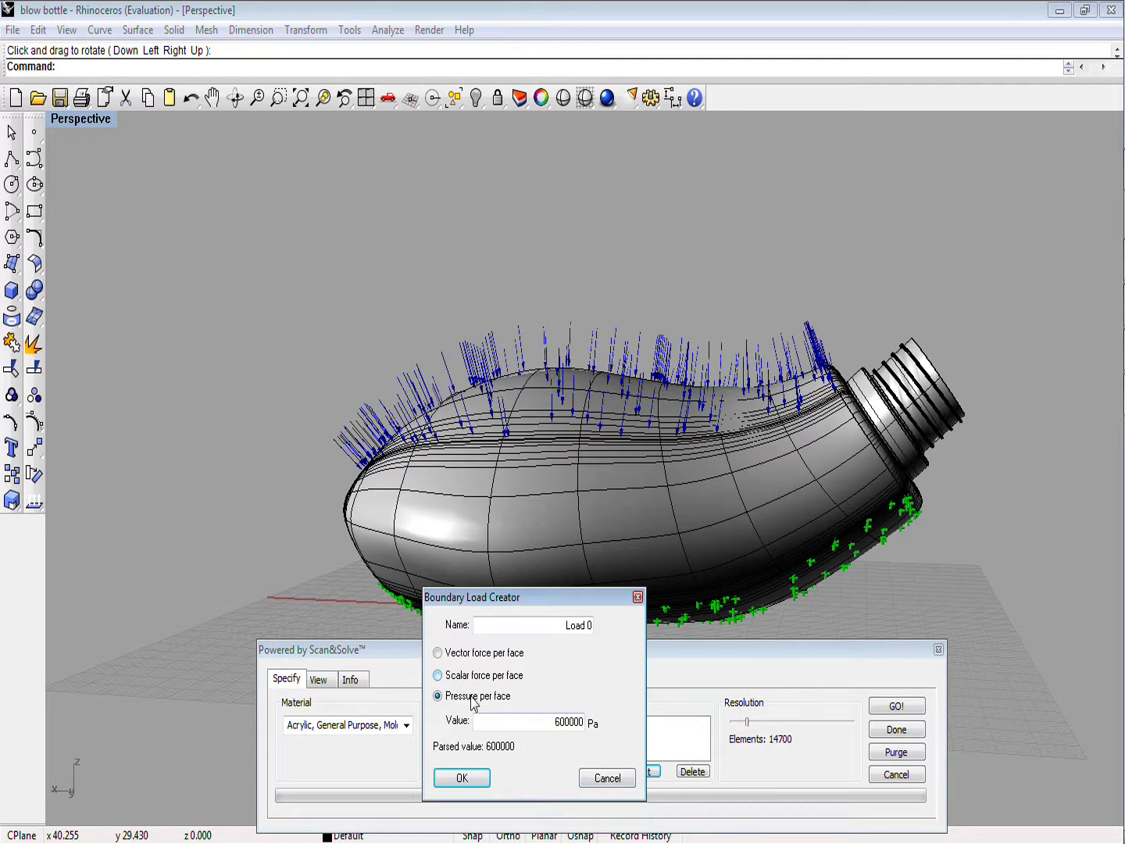
{"action": "left_click_drag", "start_coordinate": [555, 721], "coordinate": [620, 720]}
{"action": "type", "text": "3000"}
{"action": "left_click", "coordinate": [459, 778]}
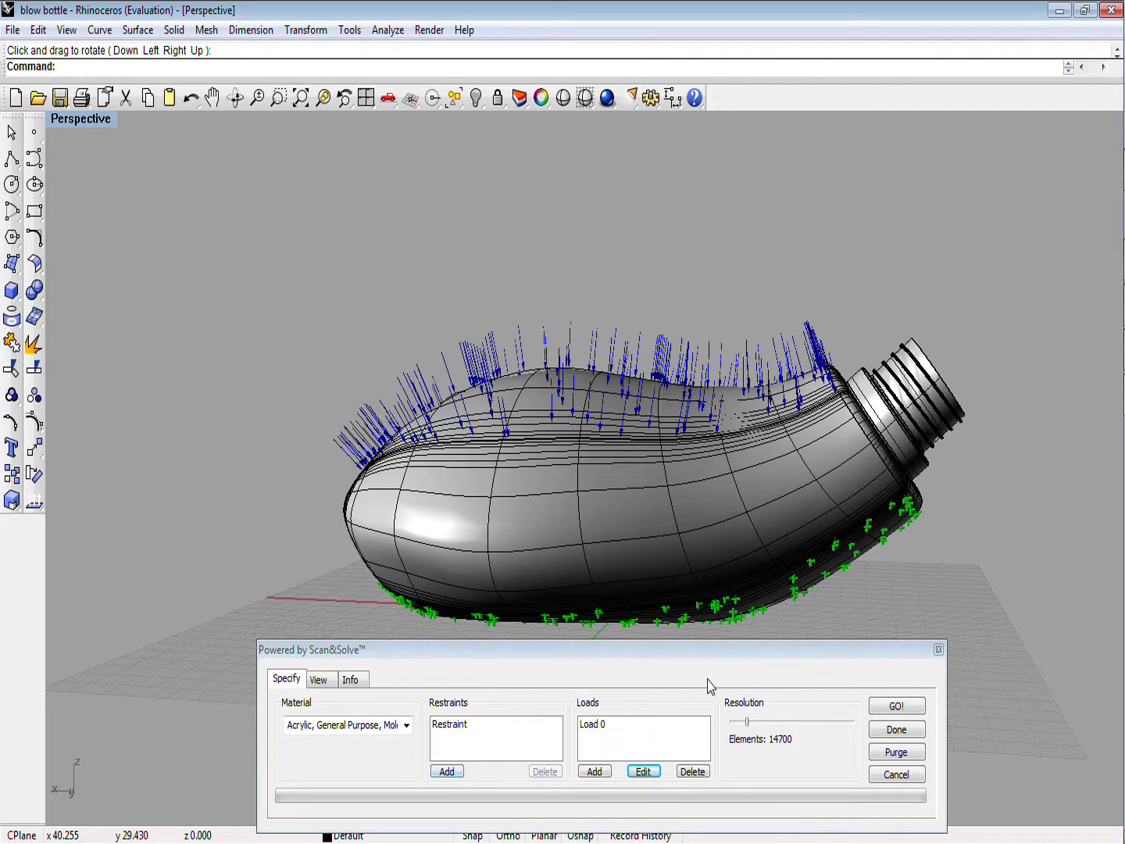
{"action": "left_click", "coordinate": [897, 707]}
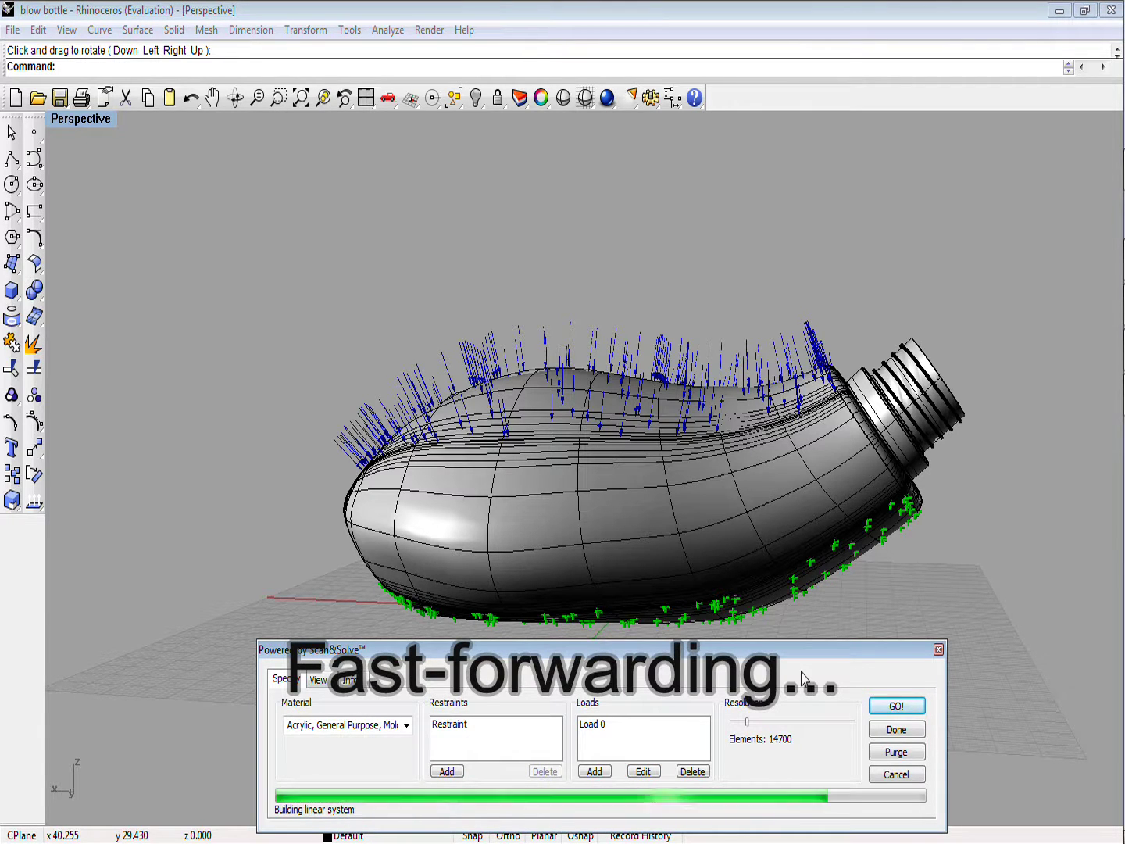
{"action": "left_click", "coordinate": [317, 679]}
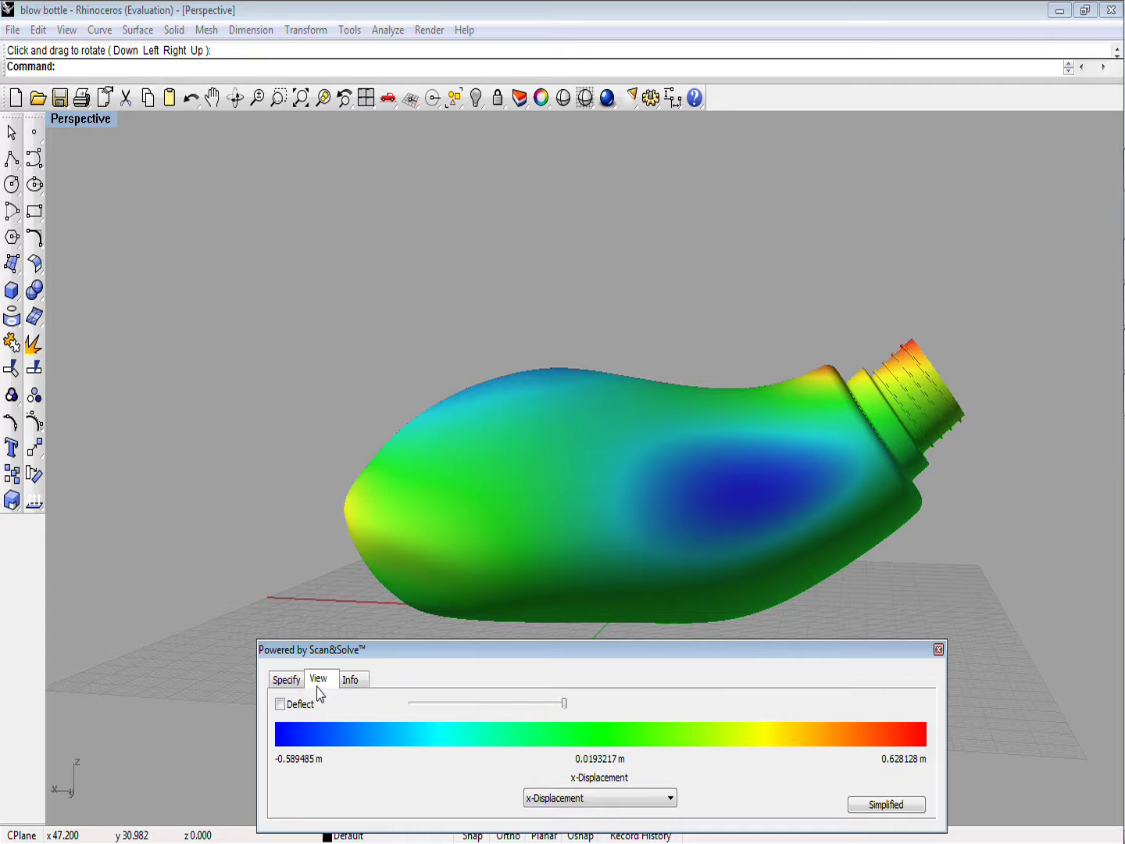
Step: Switch the 3000 Pa results to the Simplified Danger Level plot
{"action": "left_click", "coordinate": [865, 805]}
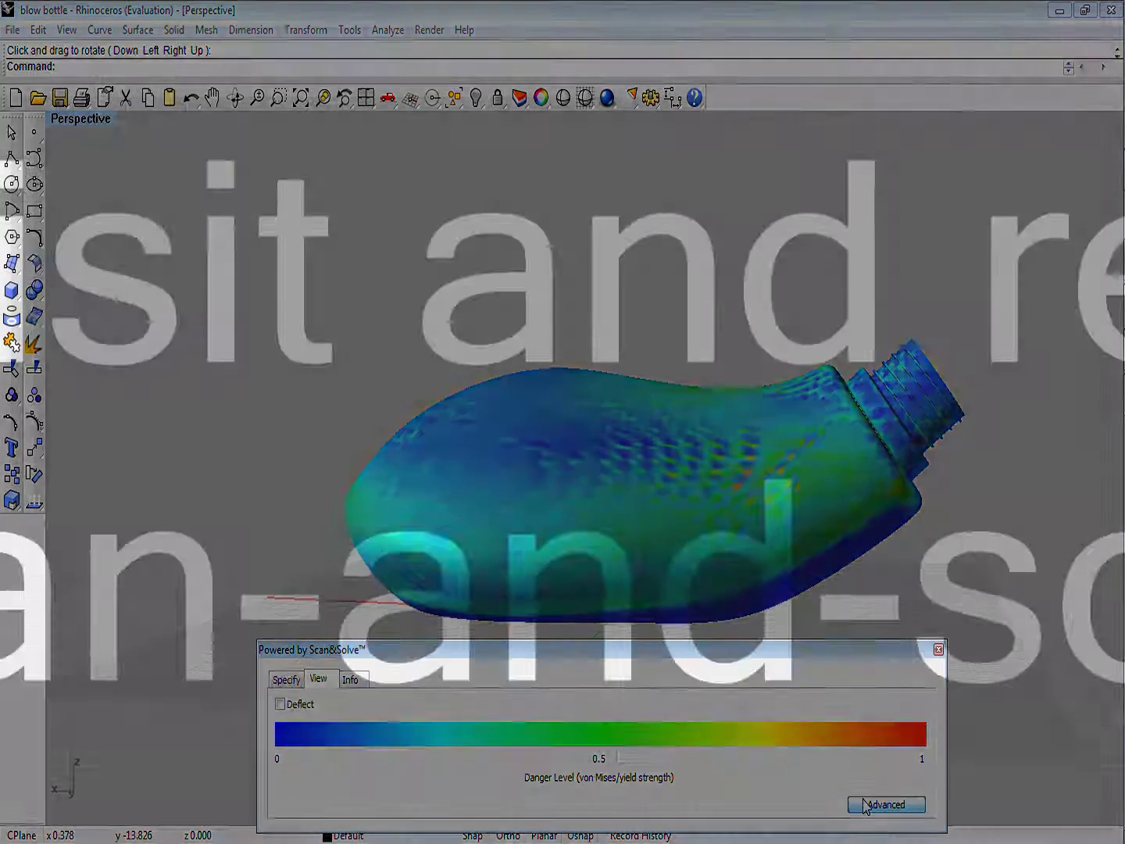